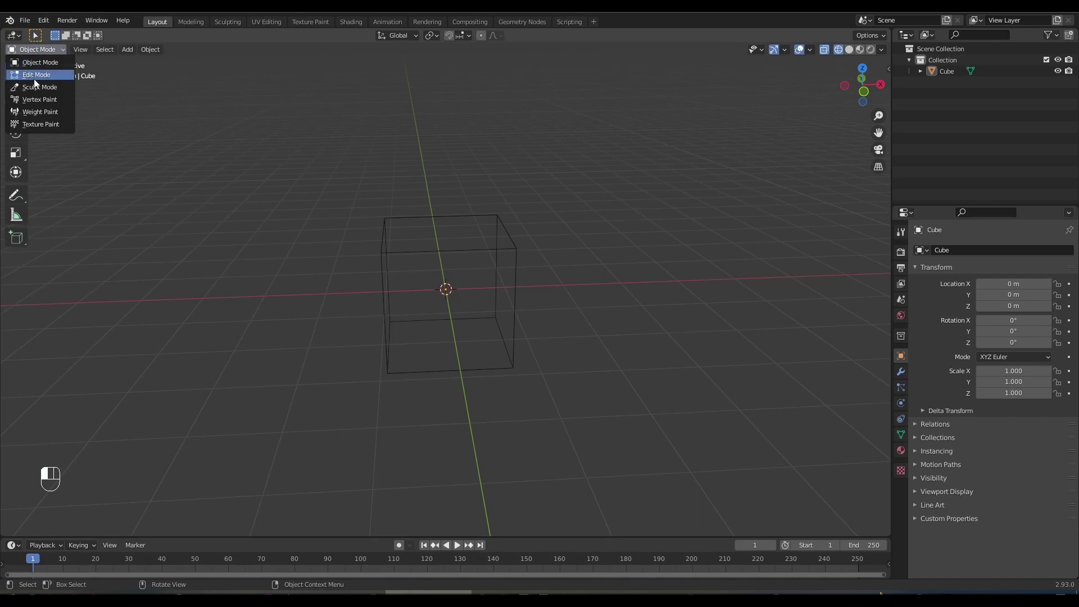
# Switch the cube to Sculpt Mode and set a fine voxel size for remeshing.
pyautogui.click(35, 87)
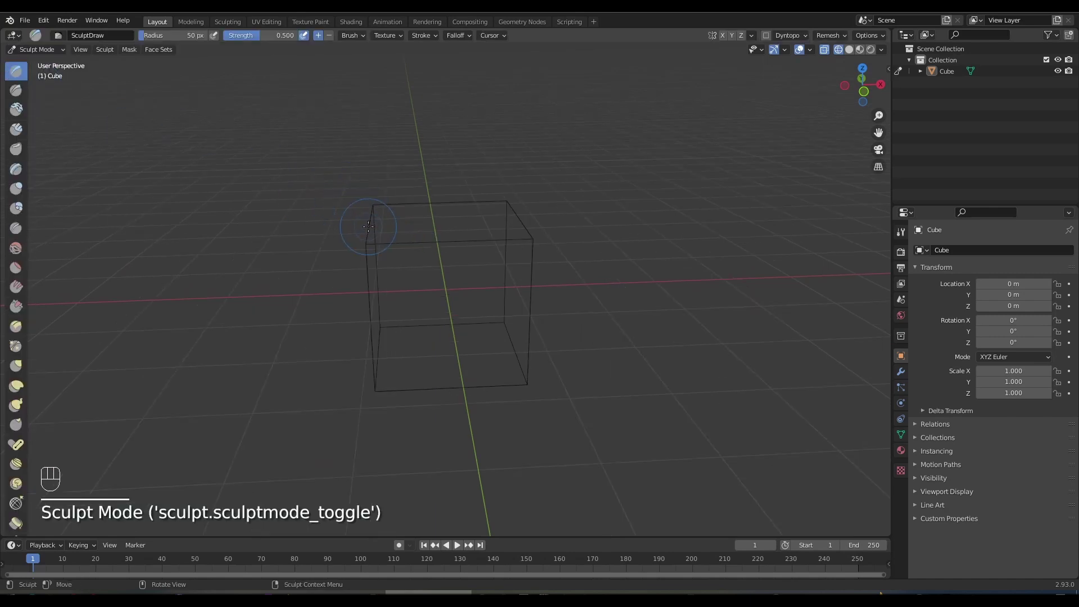
pyautogui.moveTo(428, 248); pyautogui.dragTo(701, 159, button='middle')
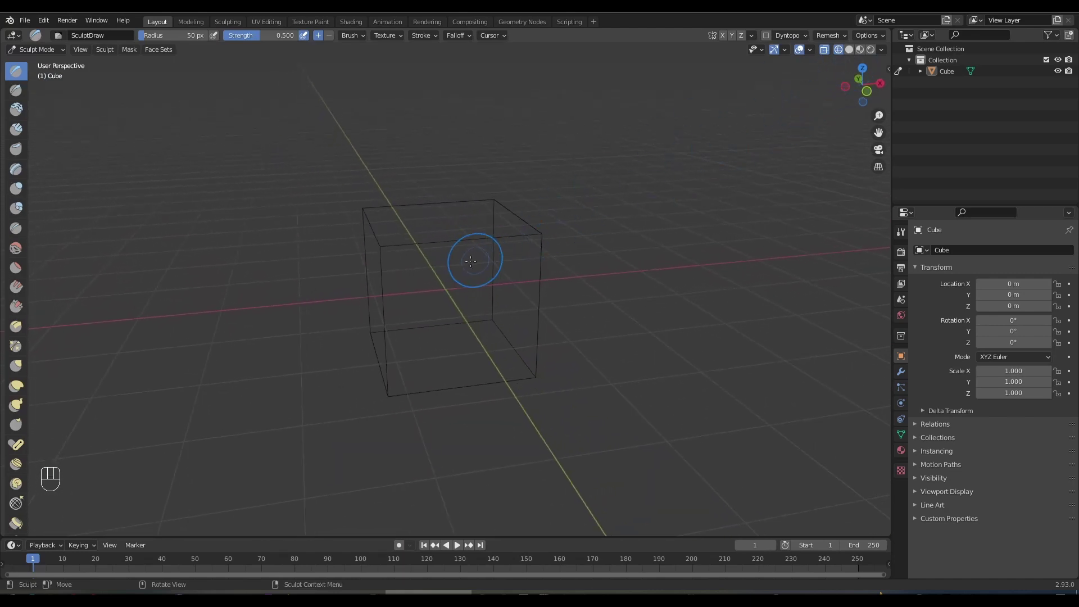
pyautogui.hotkey('shift', 'r')
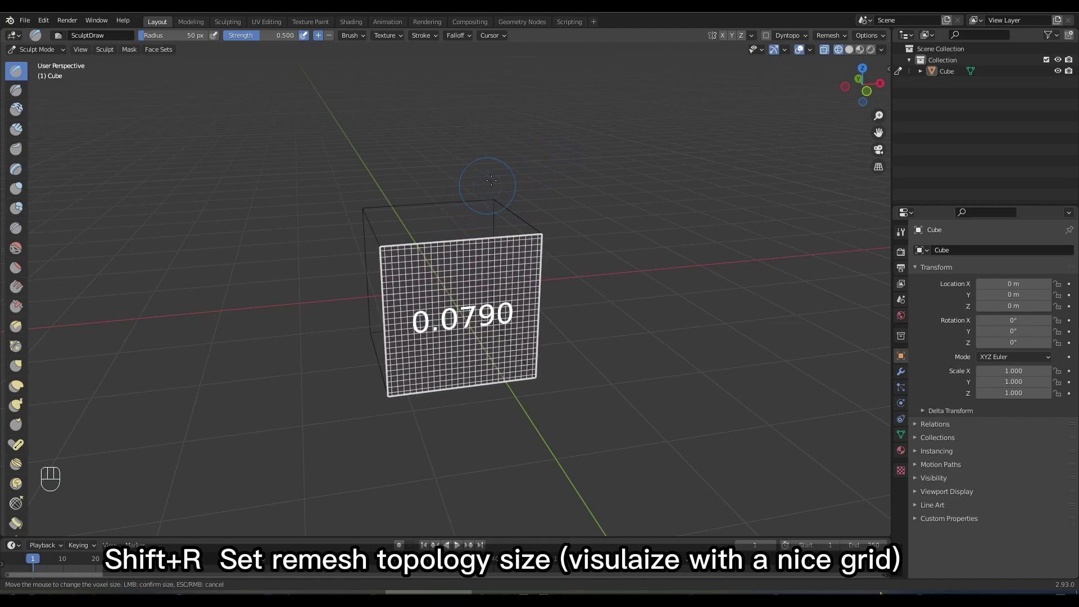
pyautogui.click(541, 129)
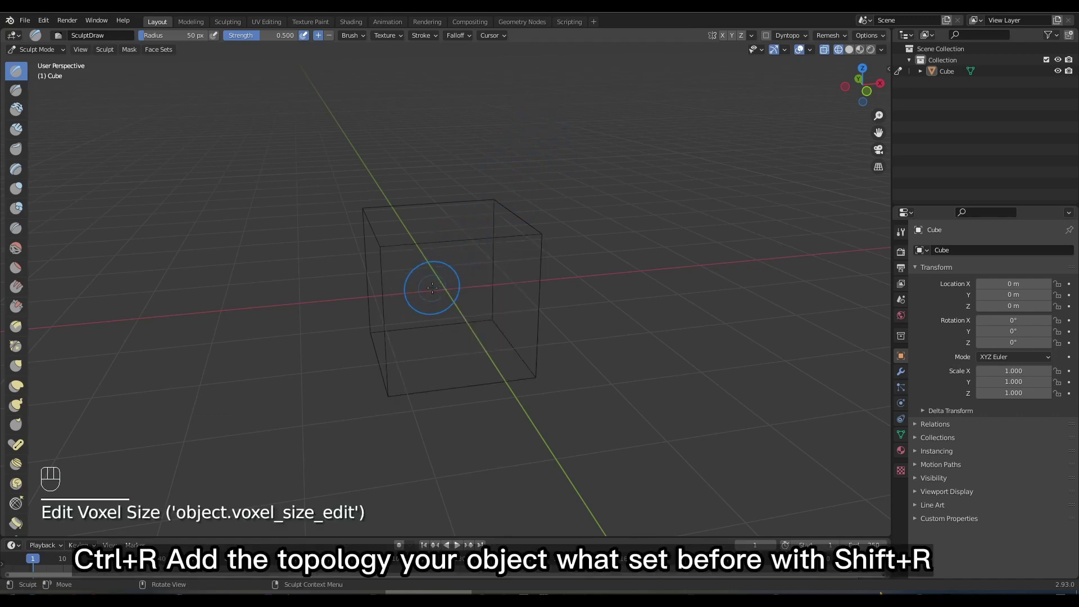
# Voxel-remesh the cube with the chosen voxel size and change the viewport to solid shading.
pyautogui.press('ctrl')
pyautogui.hotkey('ctrl', 'r')
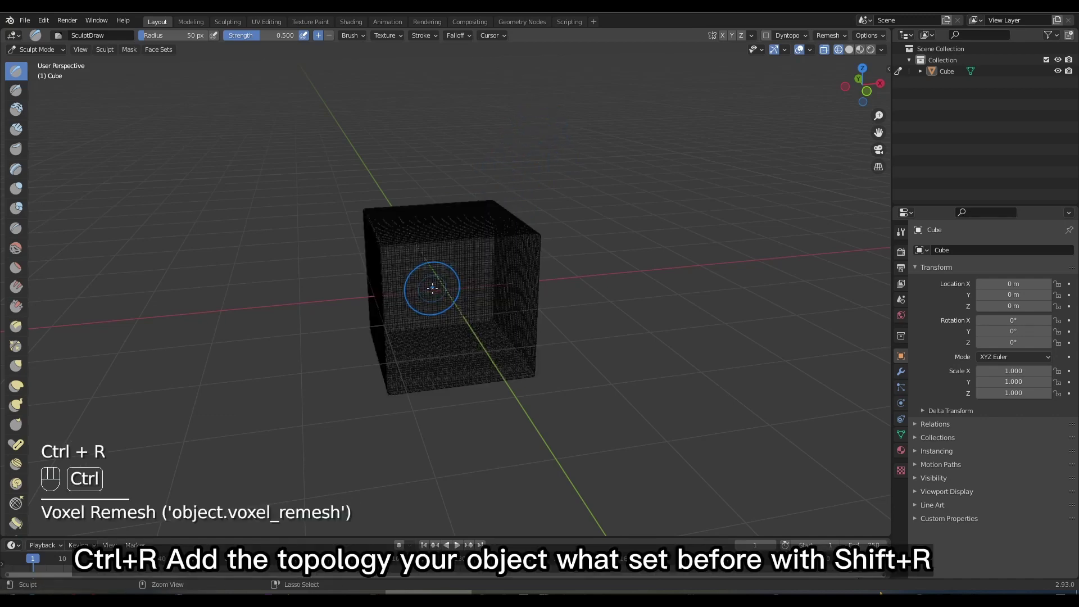
pyautogui.scroll(3, 475, 270)
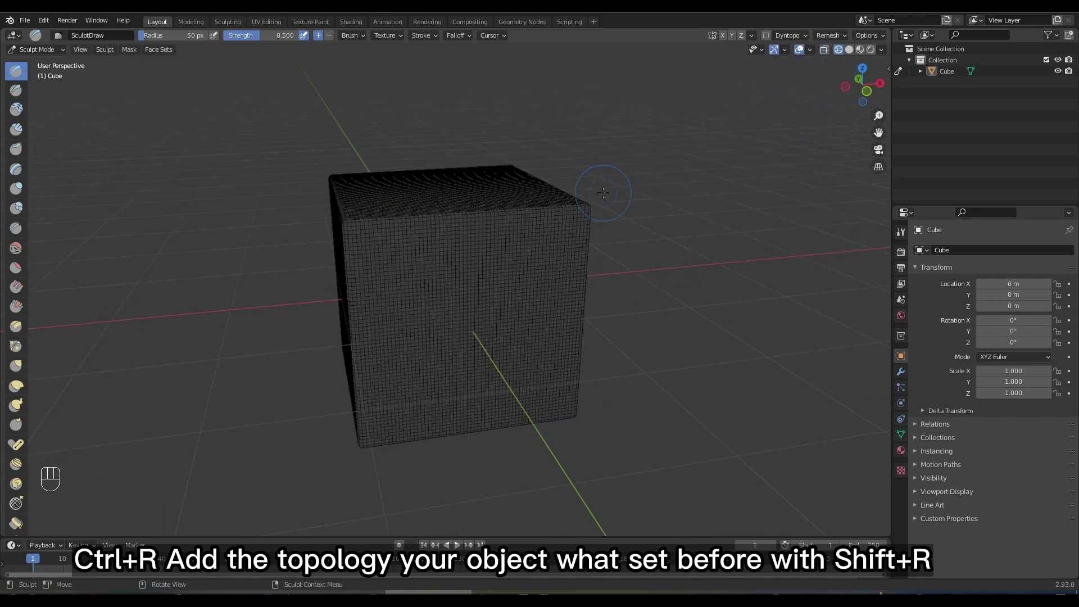
pyautogui.moveTo(604, 193)
pyautogui.mouseDown(button='middle')
pyautogui.moveTo(594, 195)
pyautogui.moveTo(605, 173)
pyautogui.mouseUp(button='middle')
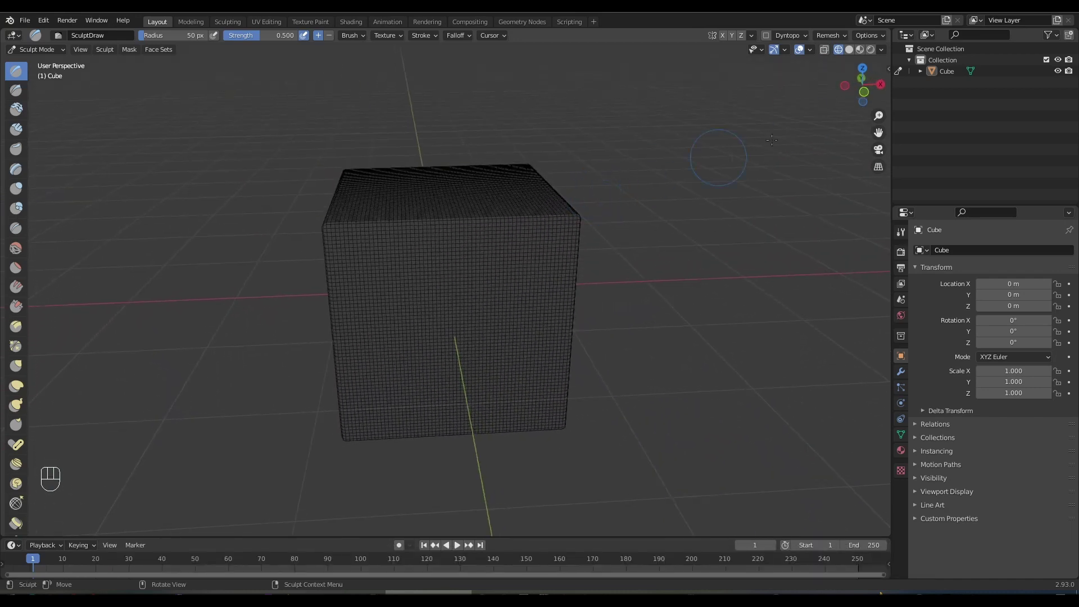
pyautogui.click(849, 50)
pyautogui.moveTo(491, 232); pyautogui.dragTo(513, 226, button='middle')
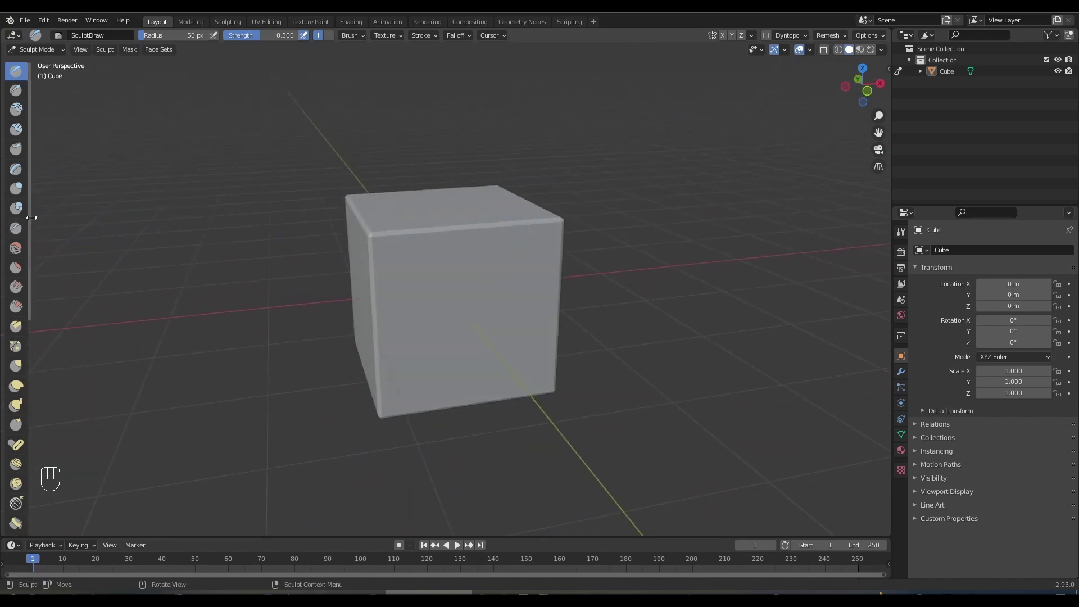
# Widen the sculpt tool list so the names show, and activate the Line Project tool.
pyautogui.moveTo(32, 216); pyautogui.dragTo(108, 218)
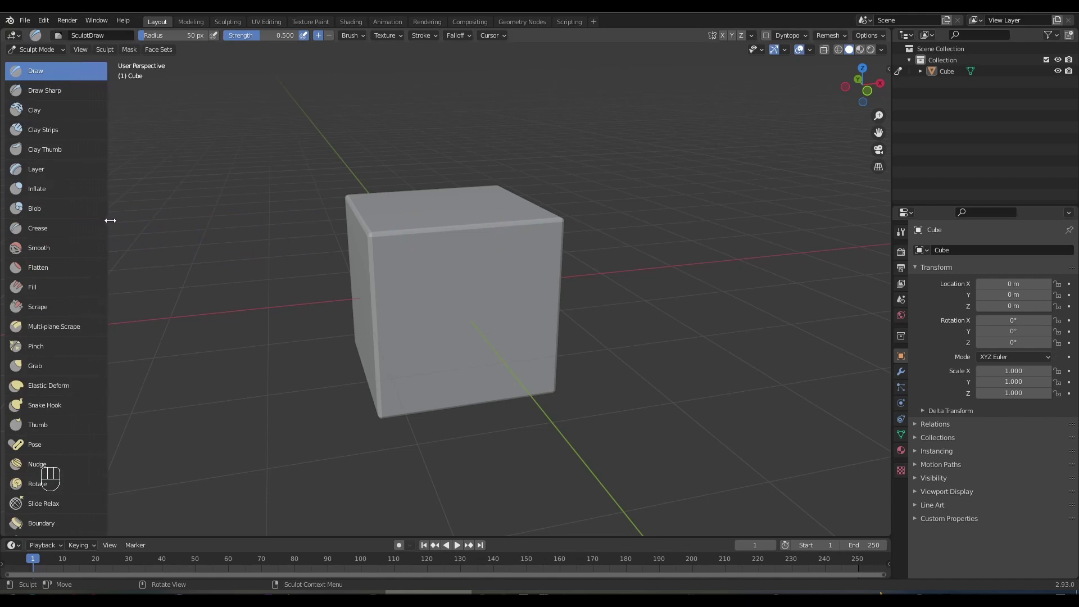
pyautogui.scroll(-10, 61, 239)
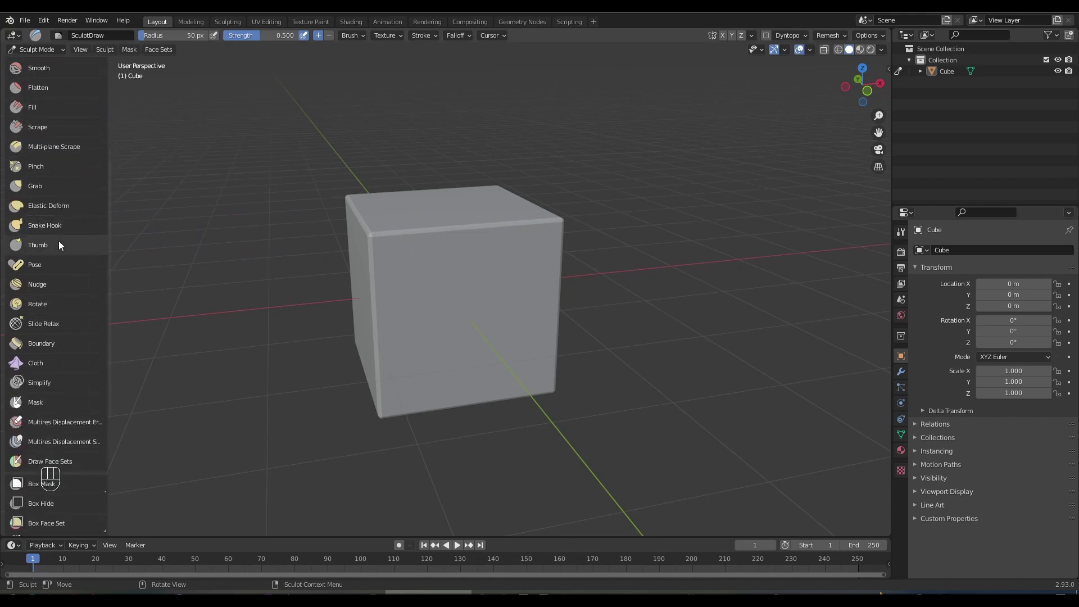
pyautogui.scroll(-1, 58, 246)
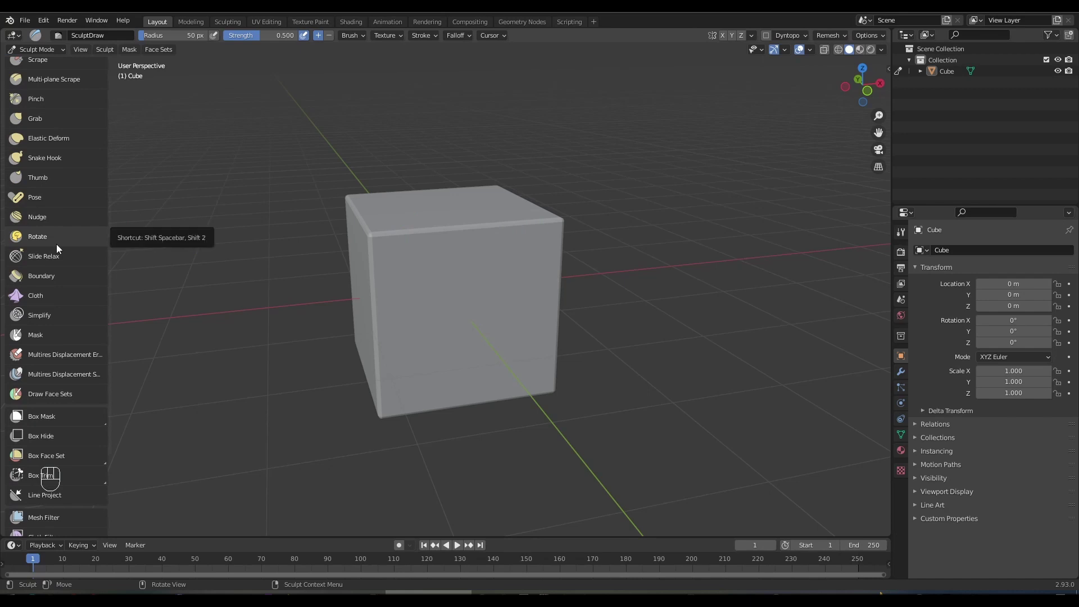
pyautogui.scroll(-4, 56, 244)
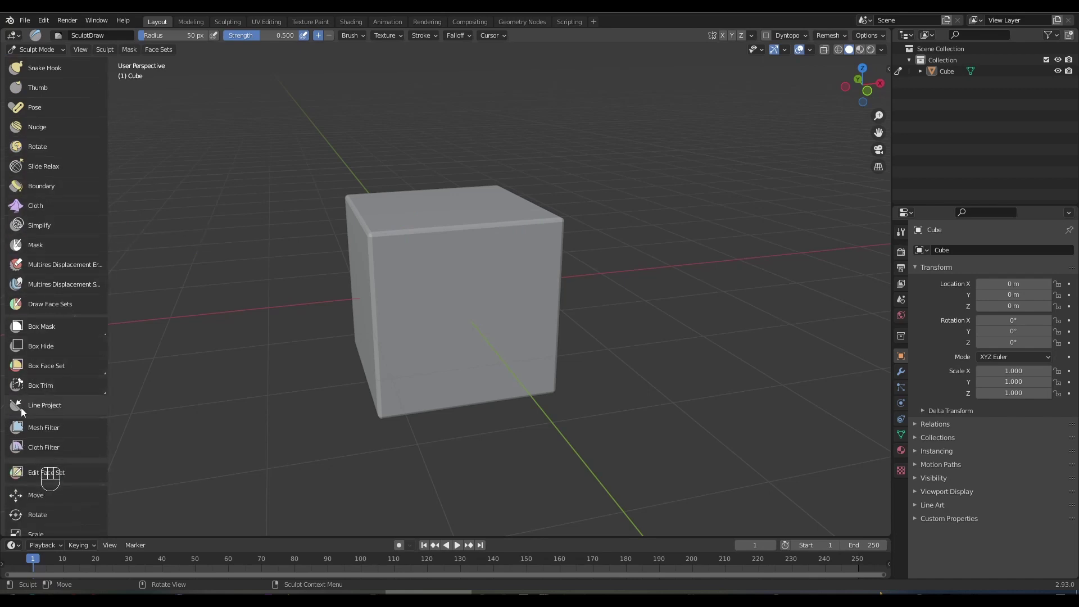
pyautogui.click(76, 404)
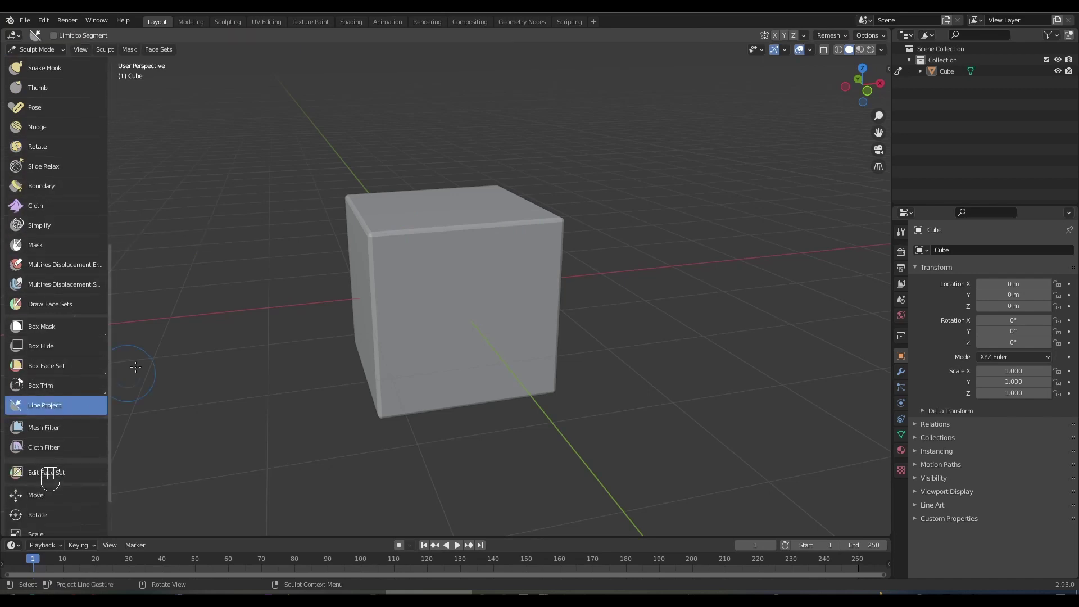
# Cut off one upper edge of the cube with a slanted Line Project line, flipping the line's direction so only the outer portion is removed.
pyautogui.moveTo(257, 307); pyautogui.dragTo(180, 300, button='middle')
pyautogui.moveTo(377, 121); pyautogui.dragTo(385, 120, button='middle')
pyautogui.moveTo(399, 129); pyautogui.dragTo(295, 340)
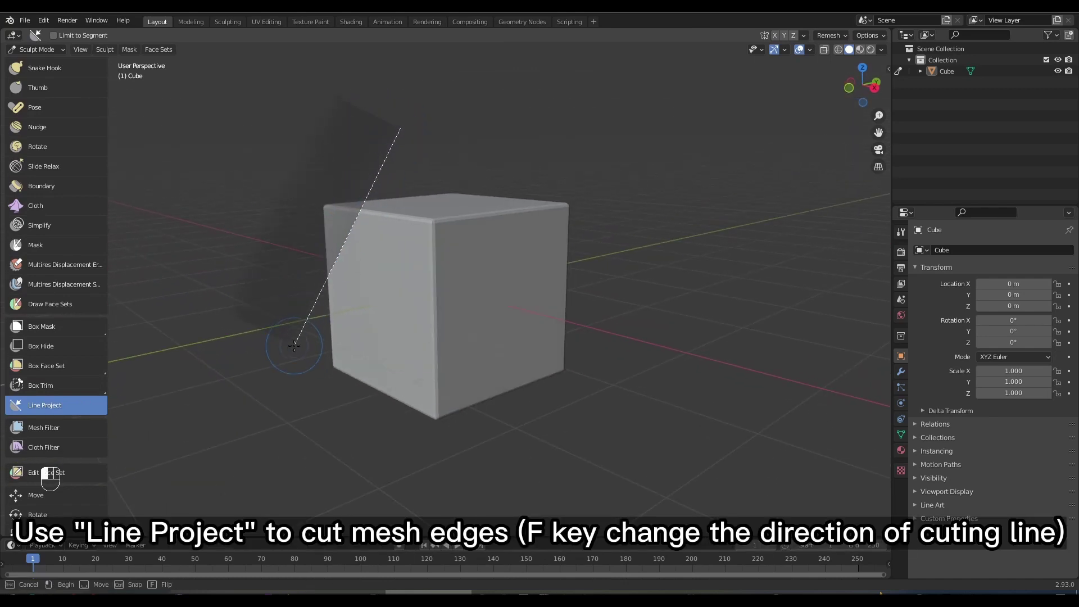
pyautogui.press('f')
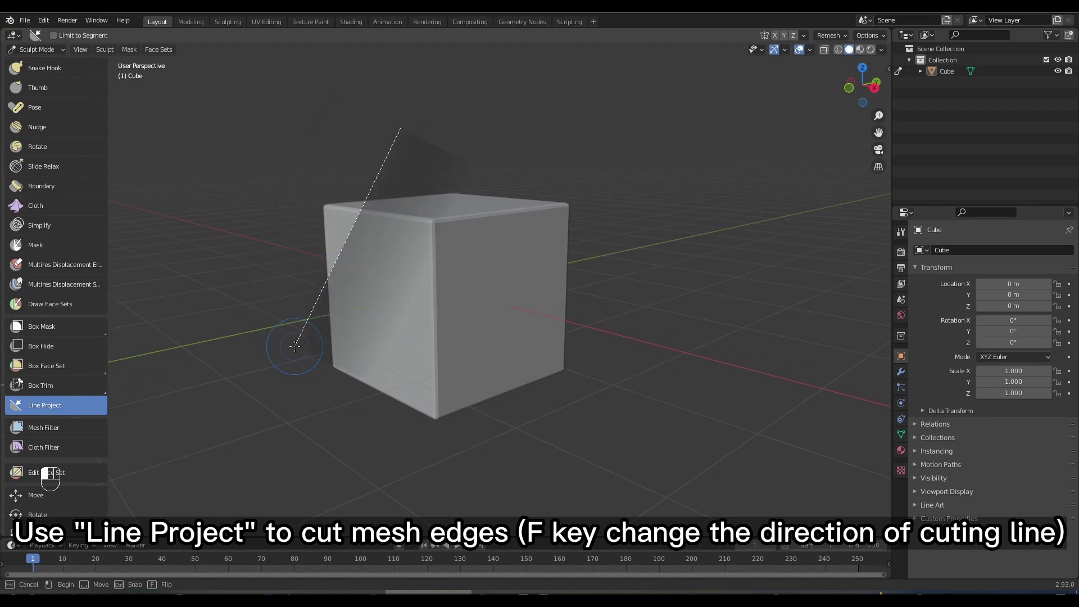
pyautogui.moveTo(295, 346)
pyautogui.mouseDown()
pyautogui.moveTo(315, 359)
pyautogui.moveTo(267, 343)
pyautogui.moveTo(299, 345)
pyautogui.mouseUp()
pyautogui.press('f')
pyautogui.press('f')
pyautogui.press('f')
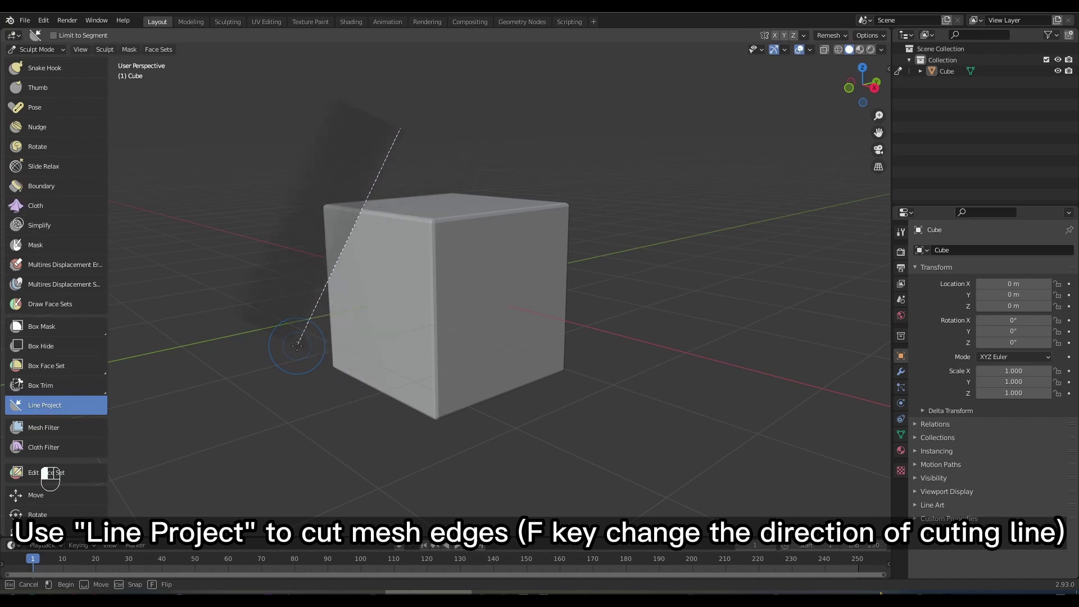
pyautogui.moveTo(290, 344); pyautogui.dragTo(290, 343)
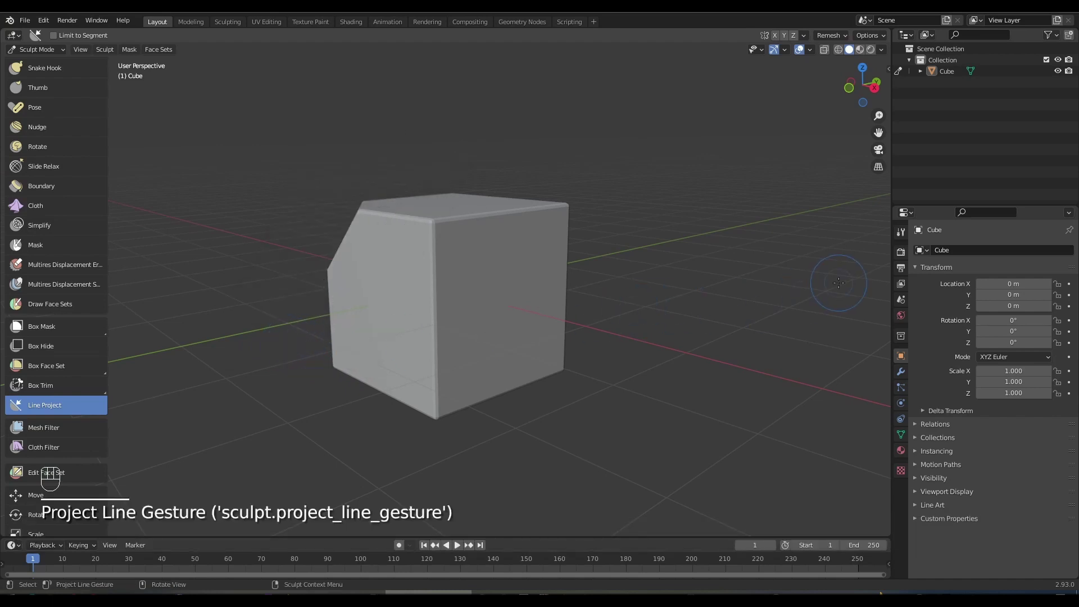
# Start the Shortcut VUr on-screen key display.
pyautogui.press('n')
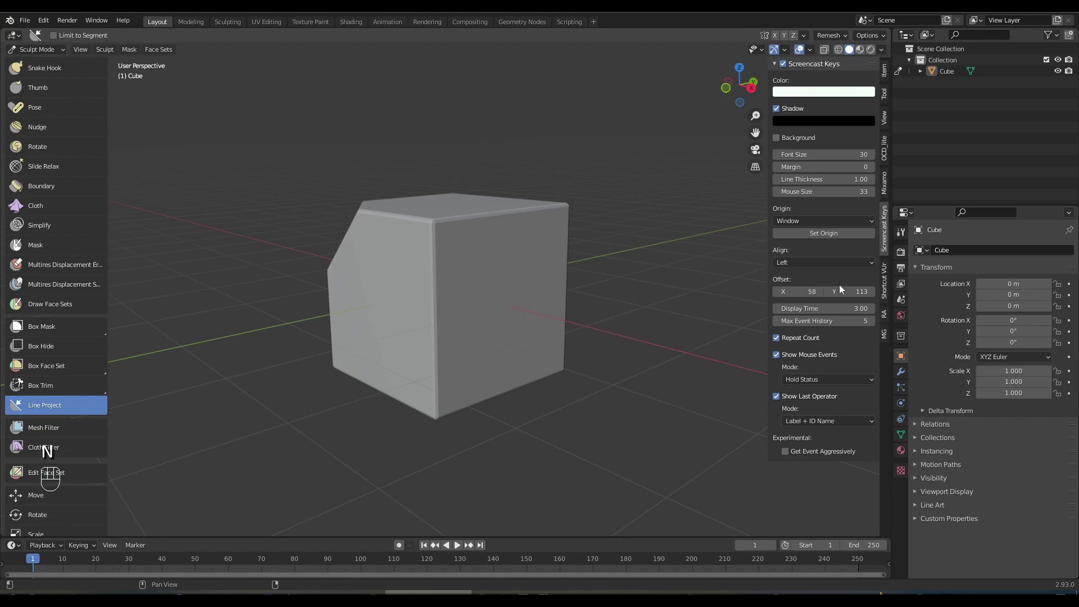
pyautogui.click(883, 279)
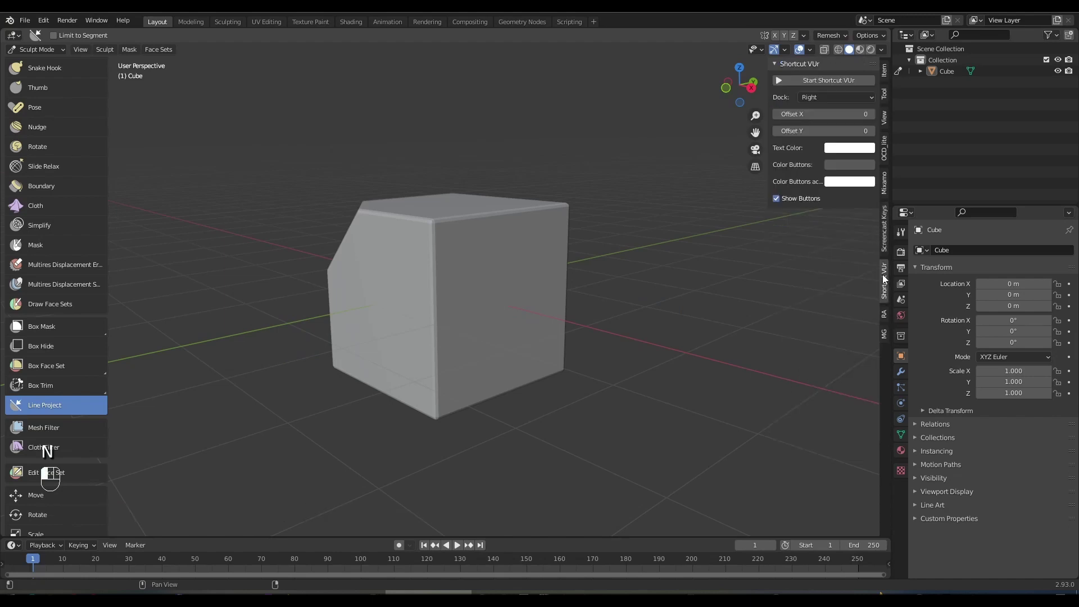
pyautogui.click(784, 80)
pyautogui.press('n')
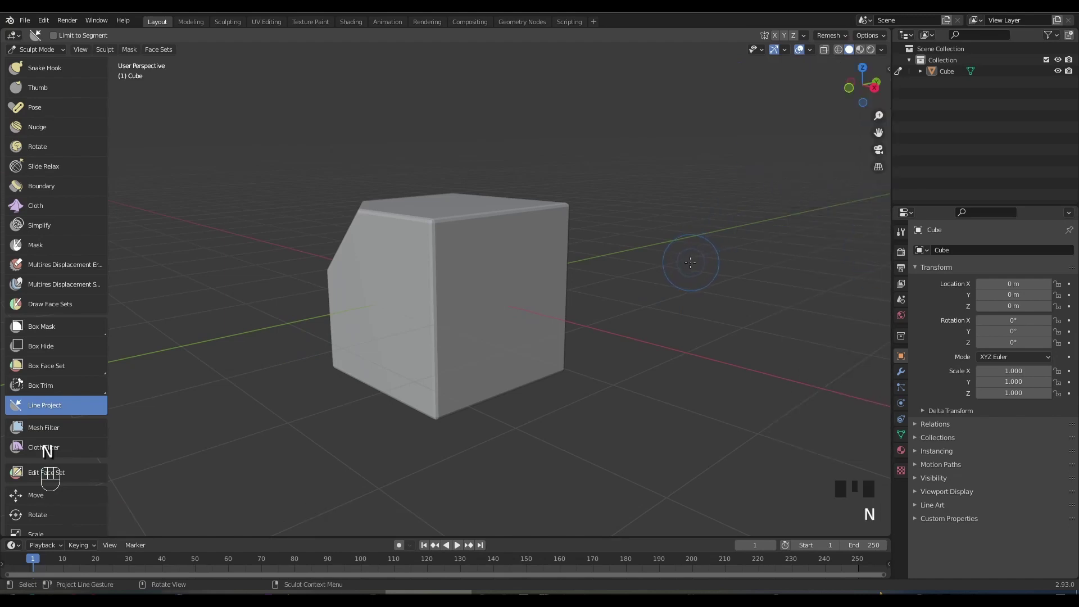
# Slice off the opposite upper portion, a side corner seen from above and a lower corner of the cube with Line Project.
pyautogui.moveTo(429, 215); pyautogui.dragTo(529, 190, button='middle')
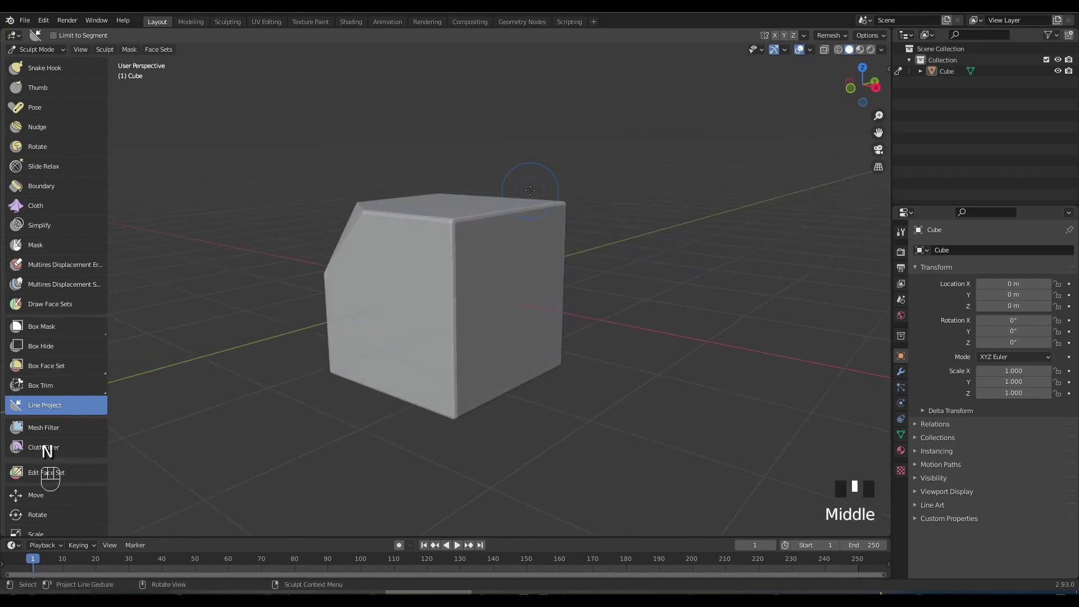
pyautogui.moveTo(488, 136); pyautogui.dragTo(599, 313)
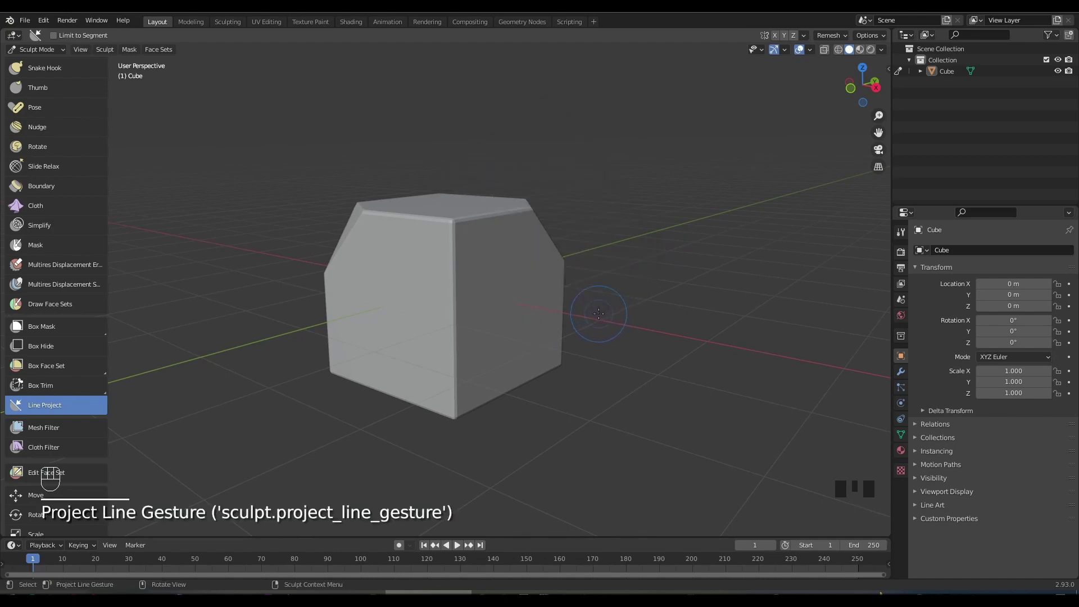
pyautogui.moveTo(599, 313); pyautogui.dragTo(410, 360, button='middle')
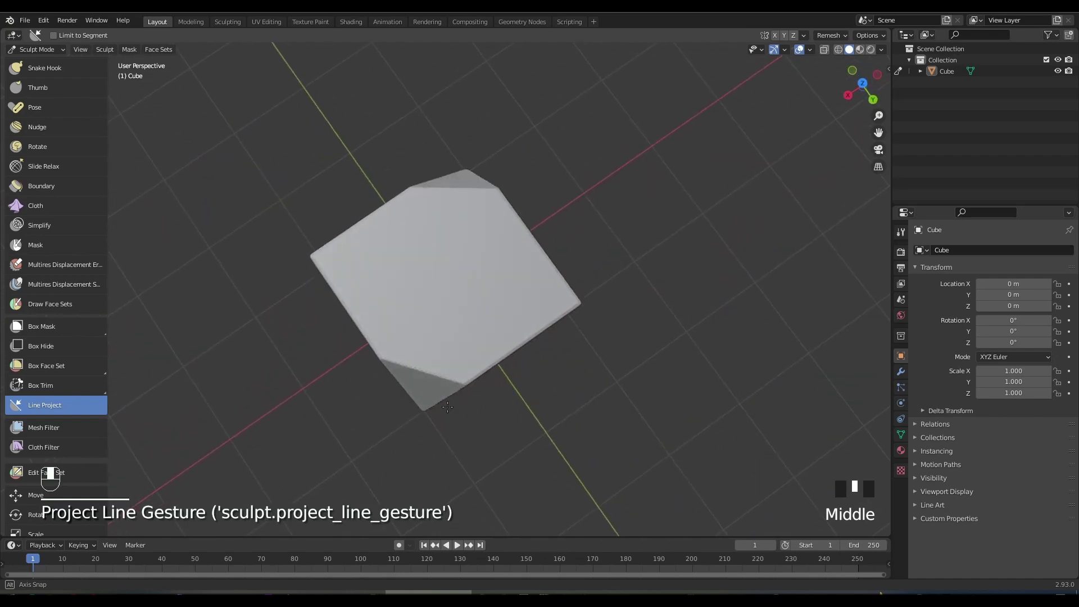
pyautogui.moveTo(380, 131); pyautogui.dragTo(341, 385)
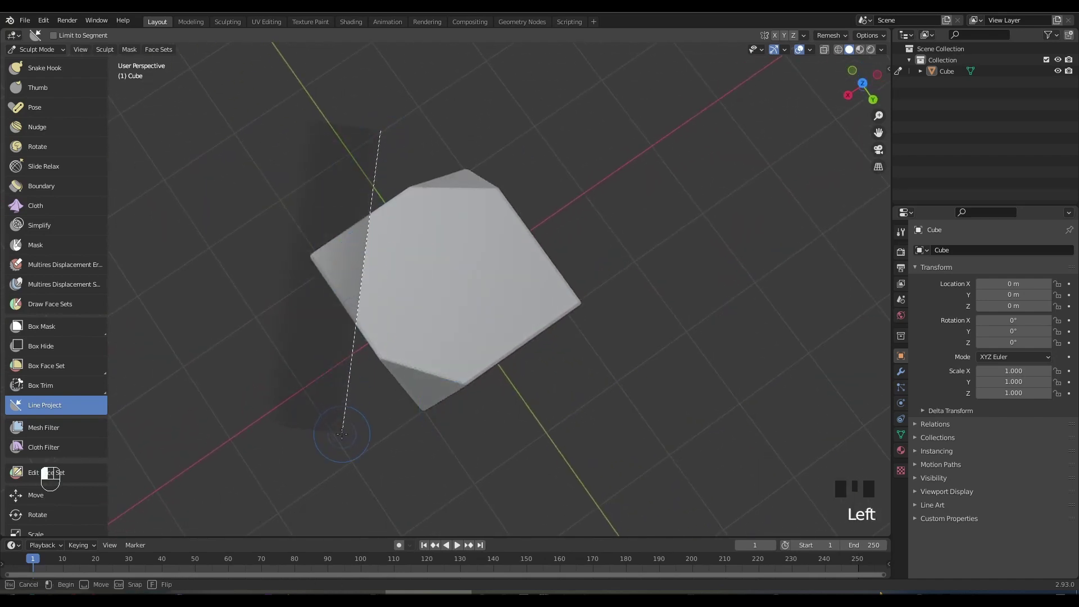
pyautogui.moveTo(341, 434); pyautogui.dragTo(340, 433)
pyautogui.moveTo(361, 396); pyautogui.dragTo(385, 265, button='middle')
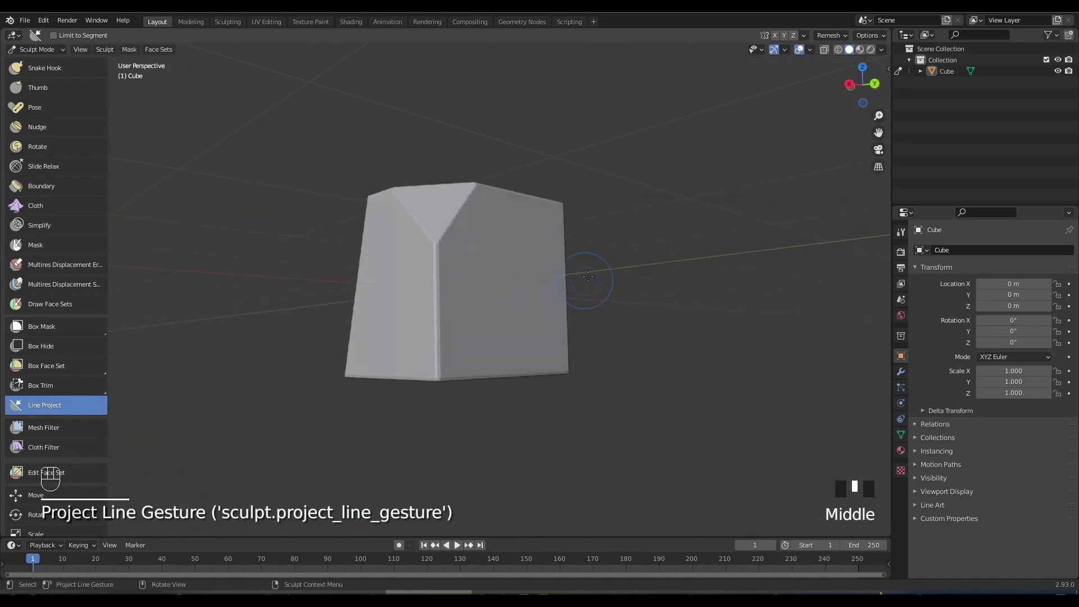
pyautogui.moveTo(616, 224)
pyautogui.mouseDown()
pyautogui.moveTo(448, 467)
pyautogui.moveTo(420, 457)
pyautogui.mouseUp()
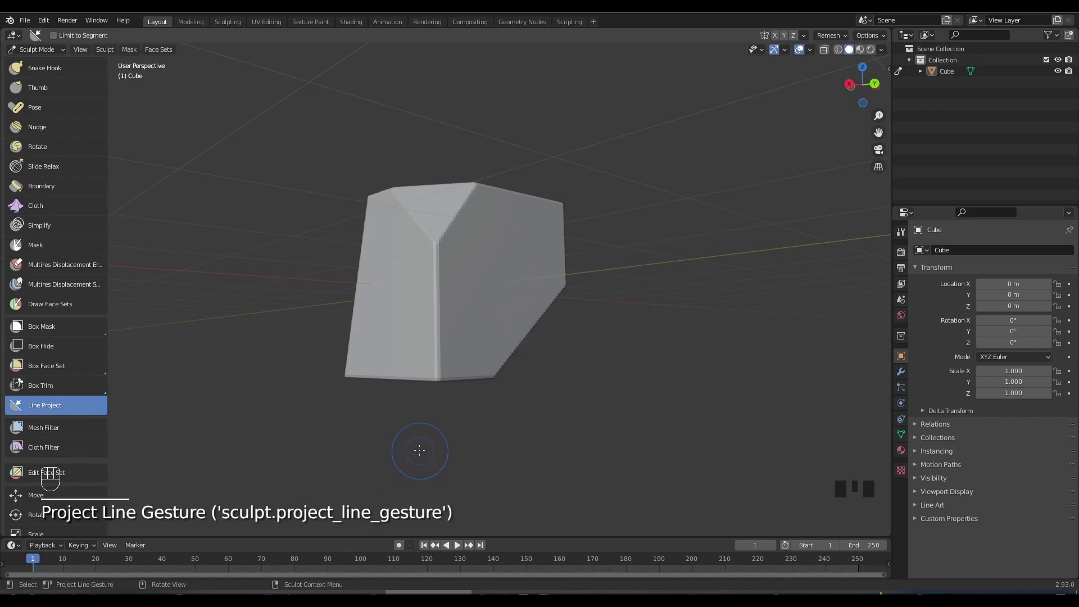
# Make five more slanted Line Project cuts around the remaining corners to shape the cube into an irregular faceted rock.
pyautogui.moveTo(421, 450); pyautogui.dragTo(600, 280, button='middle')
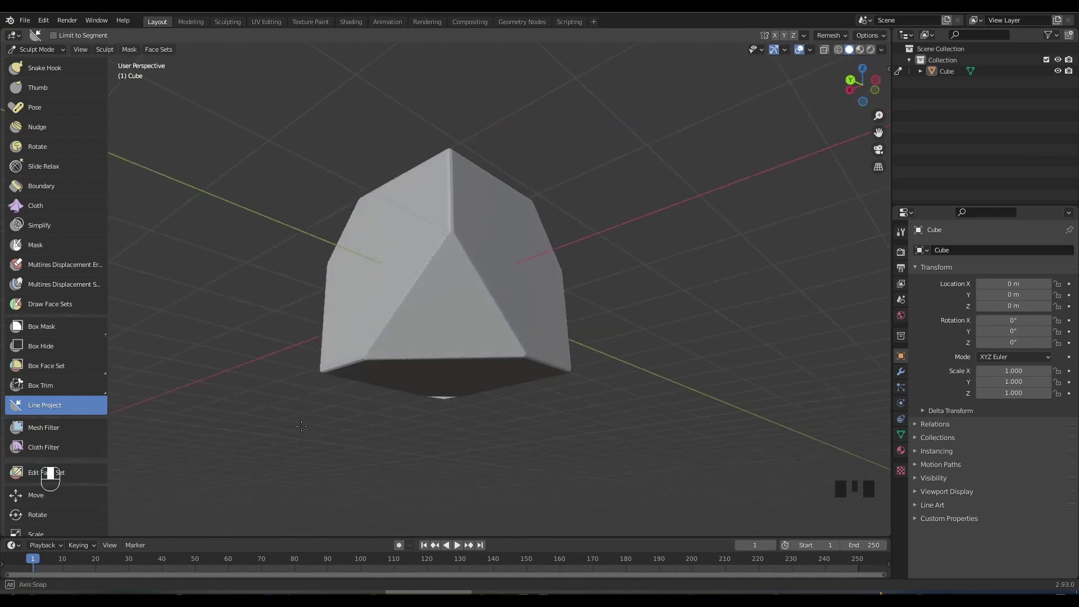
pyautogui.moveTo(606, 260)
pyautogui.mouseDown()
pyautogui.moveTo(480, 416)
pyautogui.moveTo(456, 479)
pyautogui.mouseUp()
pyautogui.moveTo(456, 478); pyautogui.dragTo(470, 392, button='middle')
pyautogui.moveTo(408, 146); pyautogui.dragTo(285, 315)
pyautogui.moveTo(285, 315); pyautogui.dragTo(421, 350, button='middle')
pyautogui.moveTo(310, 163); pyautogui.dragTo(564, 194)
pyautogui.moveTo(565, 194); pyautogui.dragTo(508, 267, button='middle')
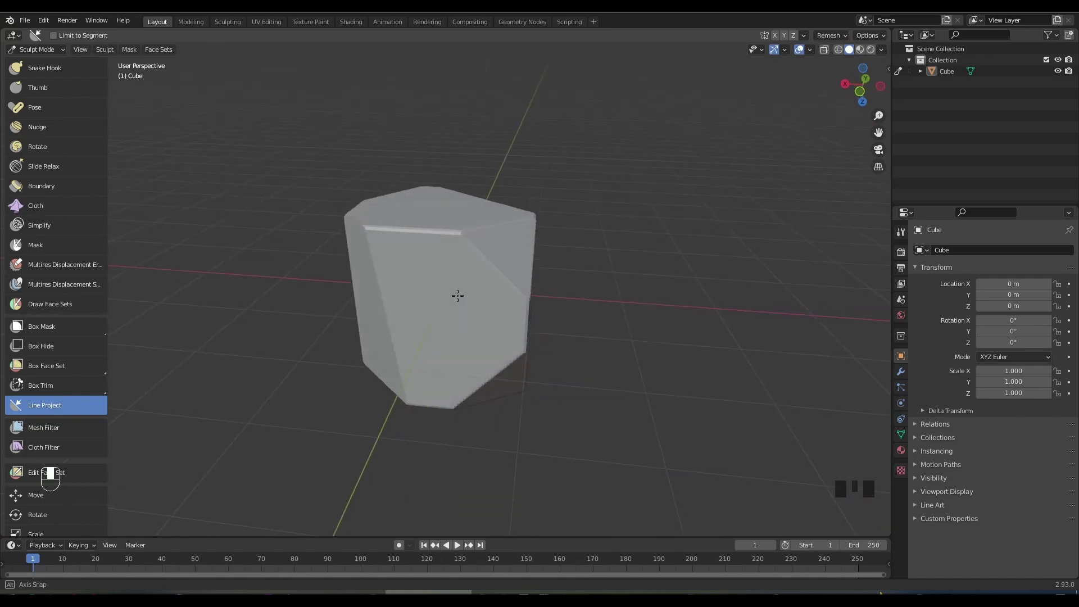
pyautogui.moveTo(457, 296); pyautogui.dragTo(436, 286, button='middle')
pyautogui.moveTo(434, 121); pyautogui.dragTo(308, 362)
pyautogui.moveTo(315, 360); pyautogui.dragTo(484, 254, button='middle')
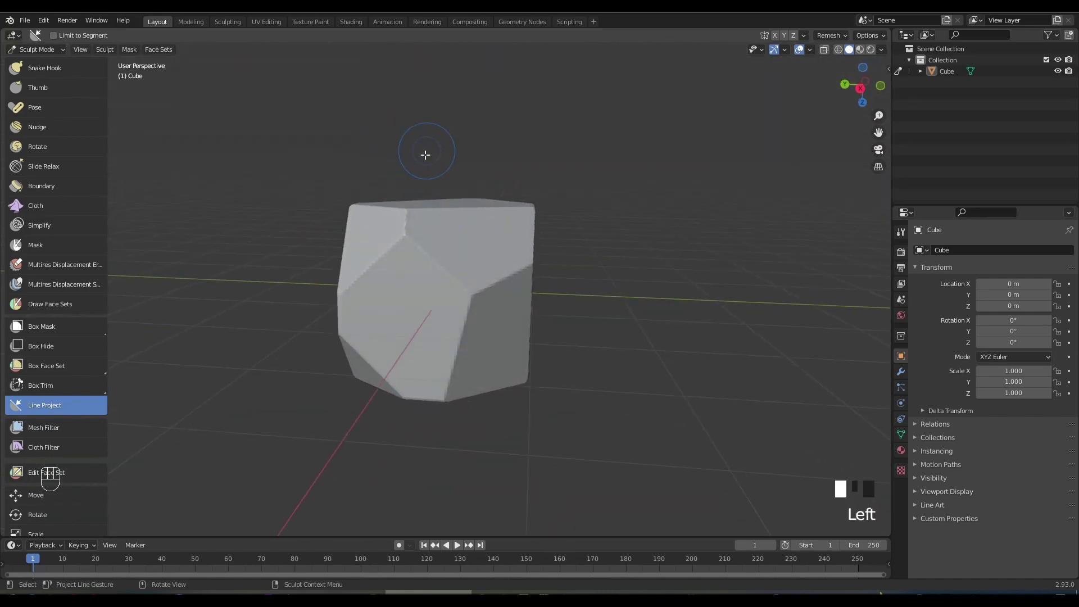
pyautogui.moveTo(425, 155); pyautogui.dragTo(294, 313)
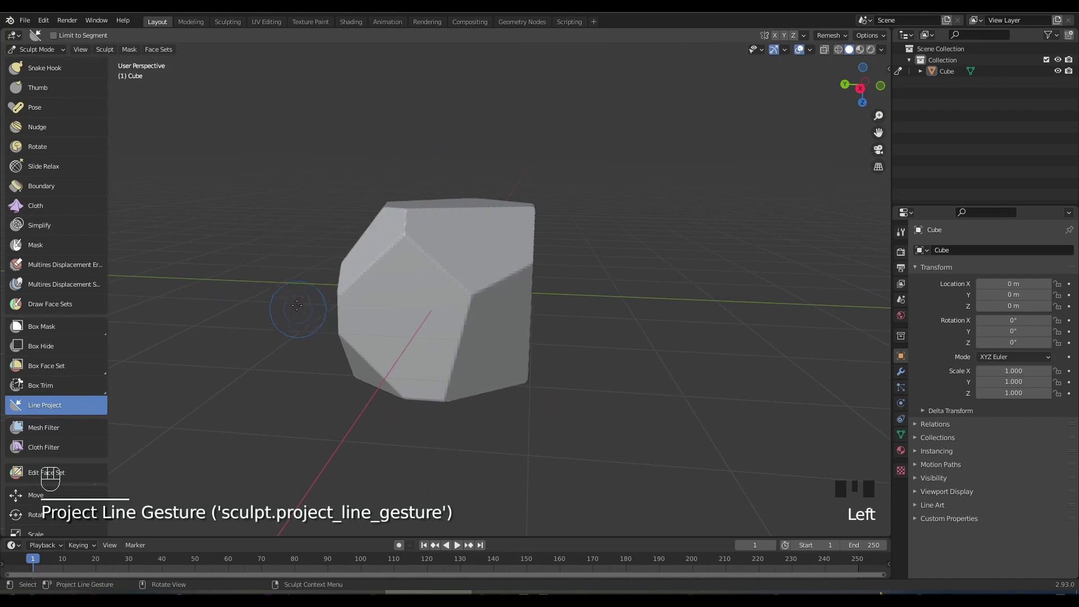
pyautogui.moveTo(294, 313); pyautogui.dragTo(599, 313, button='middle')
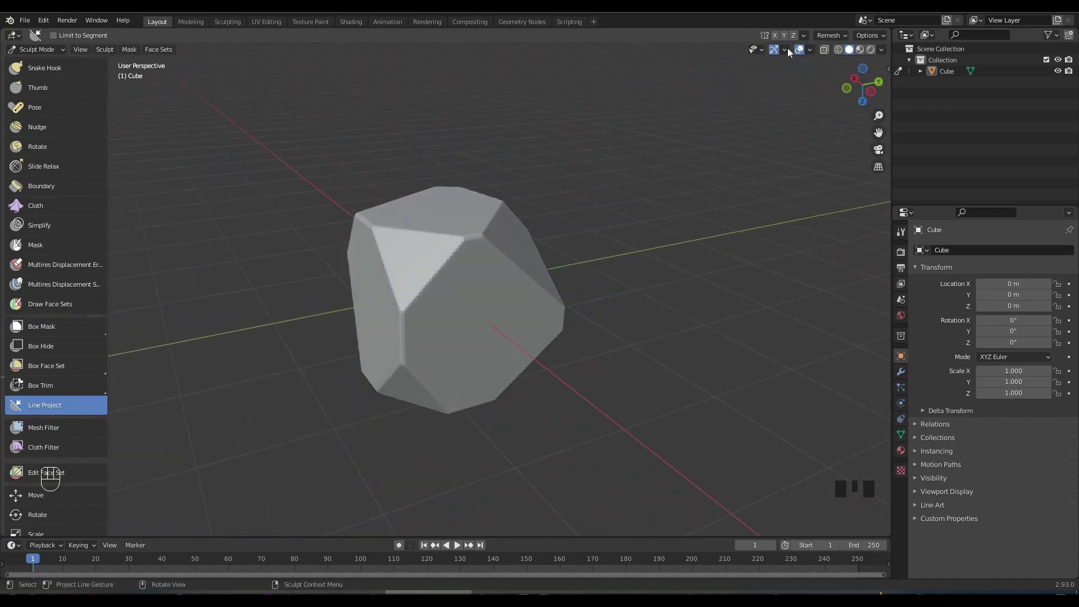
# Show the rock in wireframe shading and return it to Object Mode.
pyautogui.click(838, 50)
pyautogui.moveTo(646, 117); pyautogui.dragTo(588, 138, button='middle')
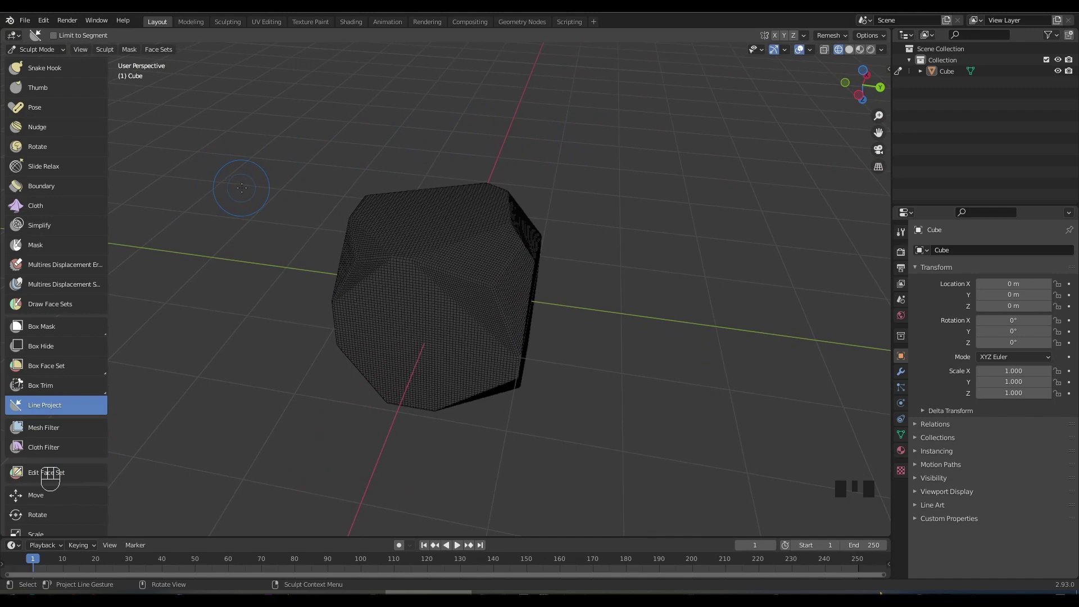
pyautogui.press('Tab')
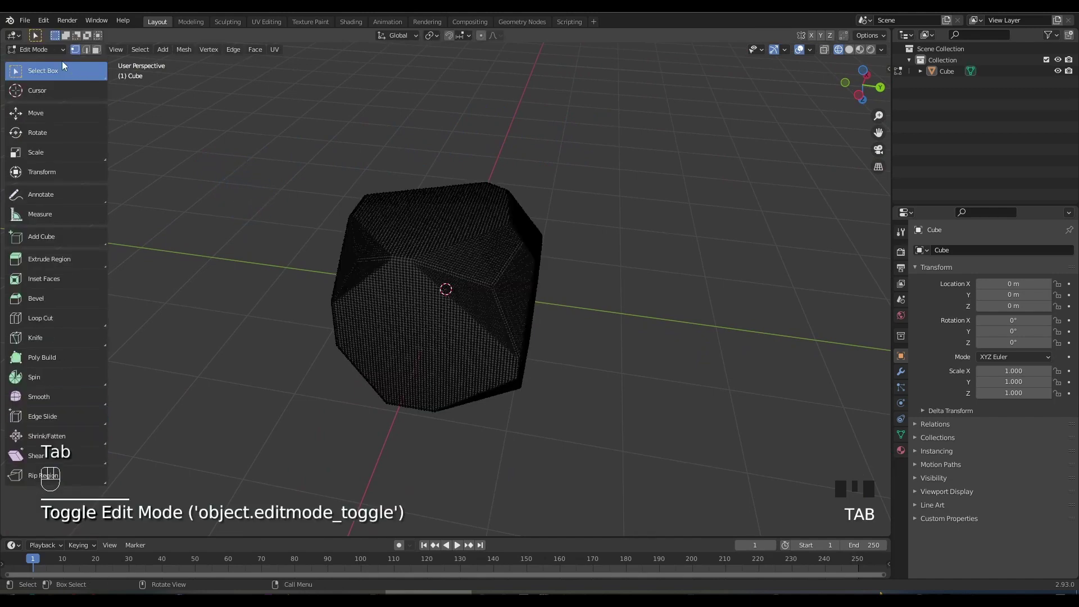
pyautogui.click(38, 49)
pyautogui.click(34, 63)
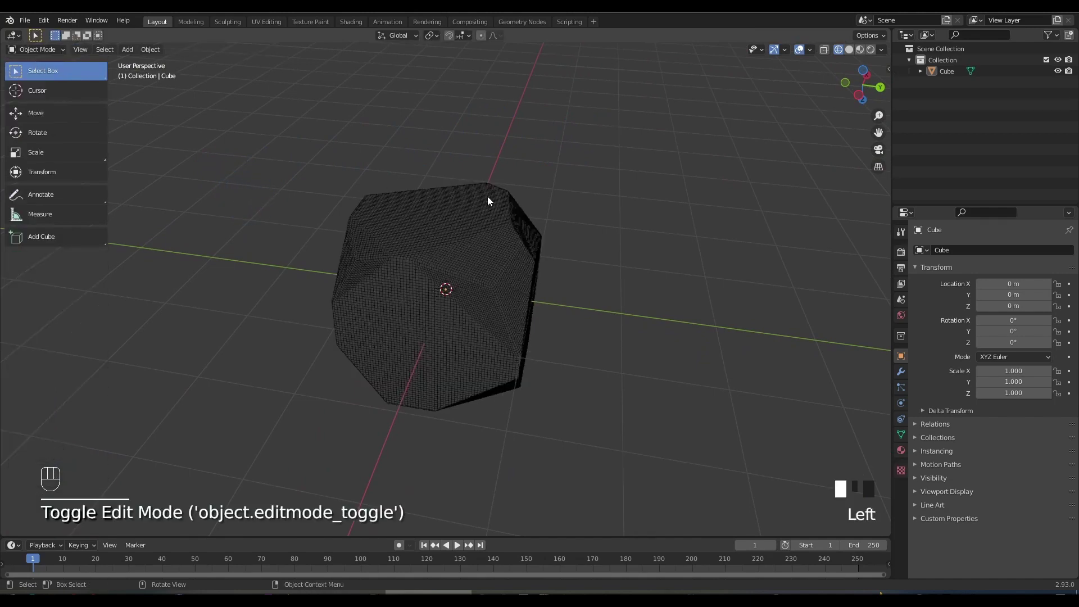
# Add a Decimate modifier to the rock and set its Collapse ratio to 0.1.
pyautogui.moveTo(391, 195); pyautogui.dragTo(571, 212, button='middle')
pyautogui.scroll(2, 647, 255)
pyautogui.keyDown('shift'); pyautogui.moveTo(637, 260); pyautogui.dragTo(682, 330, button='middle'); pyautogui.keyUp('shift')
pyautogui.click(902, 373)
pyautogui.click(952, 251)
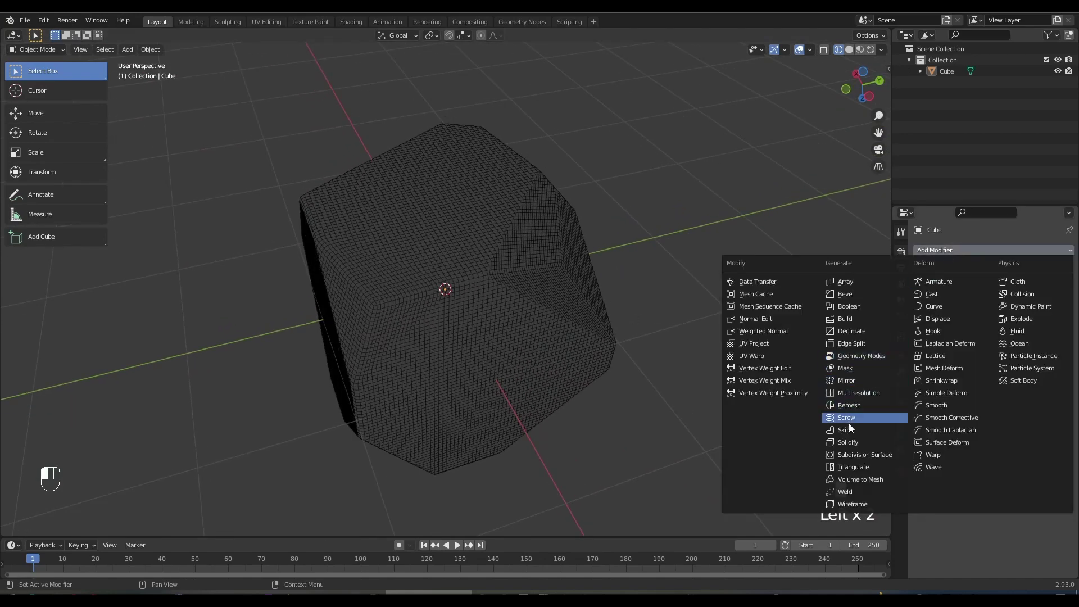
pyautogui.click(851, 331)
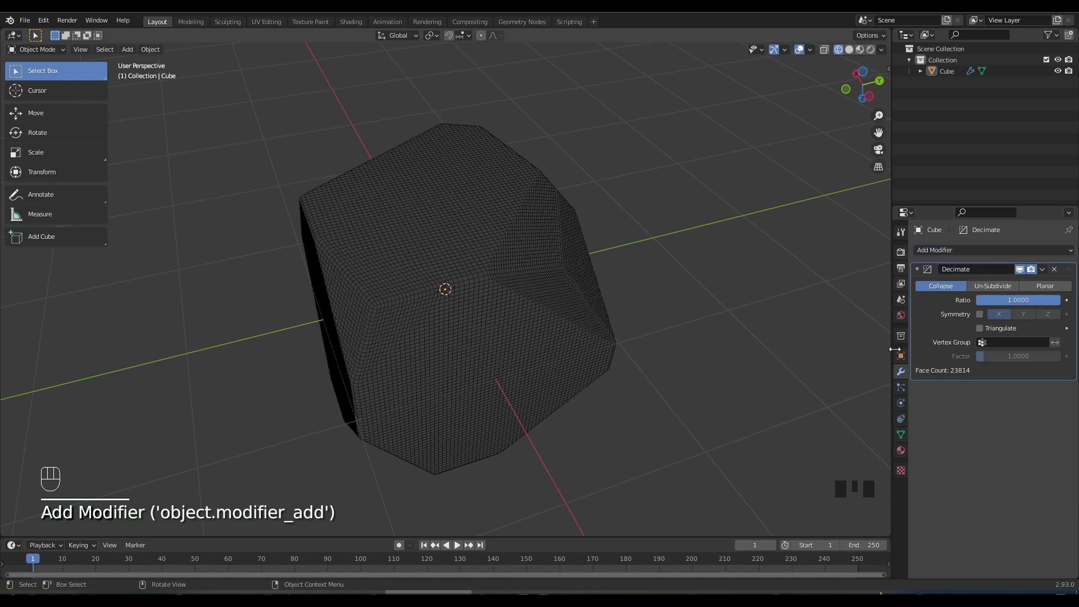
pyautogui.click(1008, 300)
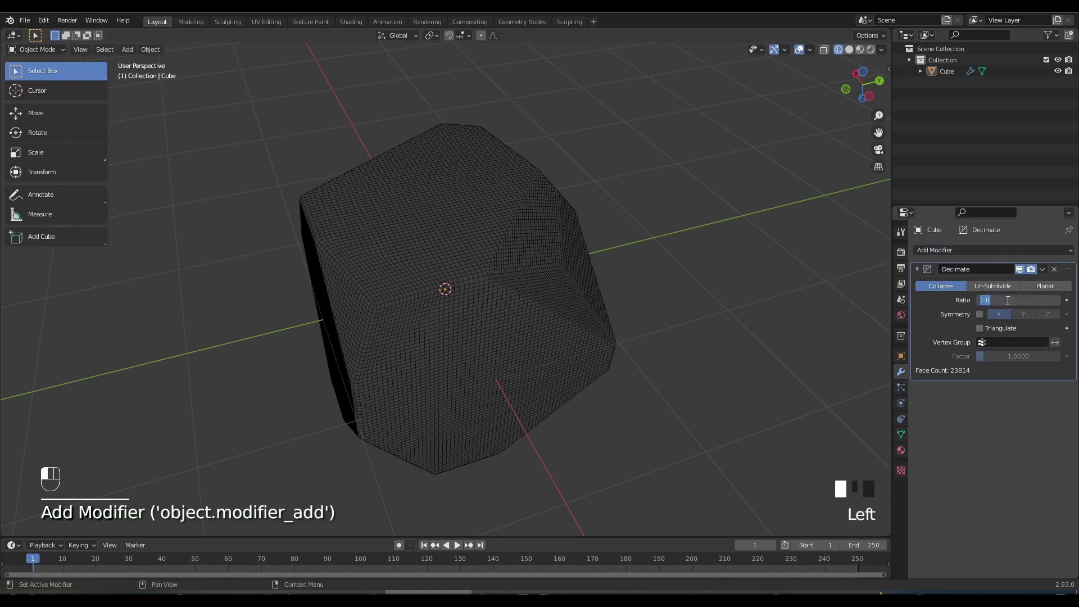
pyautogui.press('BackSpace')
pyautogui.write('.1')
pyautogui.press('Return')
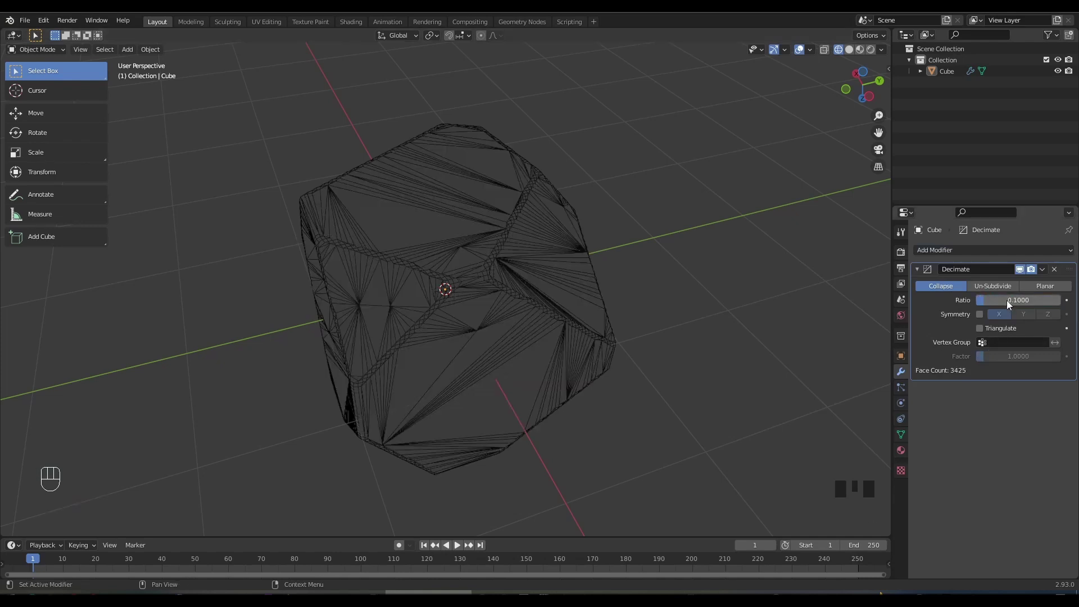
# Select the rock and examine its decimated wireframe from several sides with X-ray temporarily on.
pyautogui.moveTo(679, 287); pyautogui.dragTo(520, 284, button='middle')
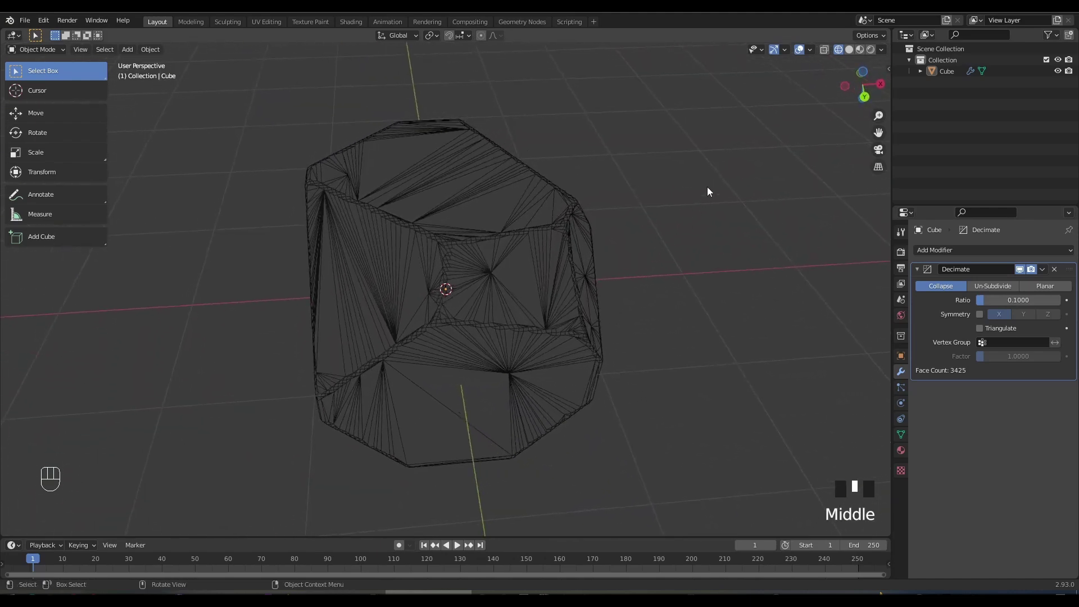
pyautogui.click(823, 50)
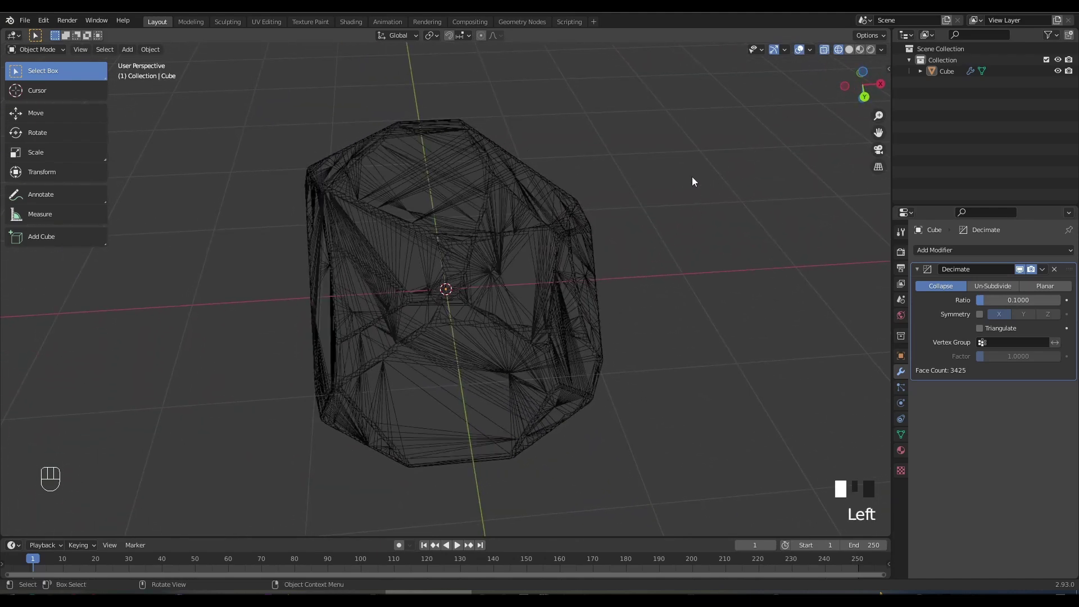
pyautogui.click(558, 232)
pyautogui.moveTo(562, 241); pyautogui.dragTo(406, 239, button='middle')
pyautogui.click(823, 50)
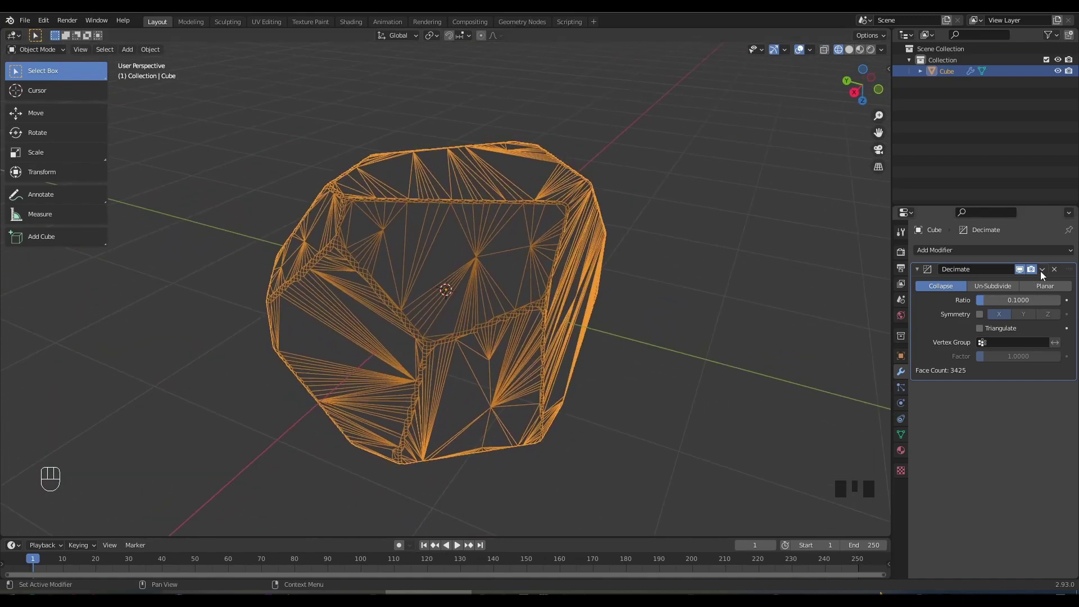
# Switch the viewport to solid shading and apply the rock's Decimate modifier.
pyautogui.click(849, 50)
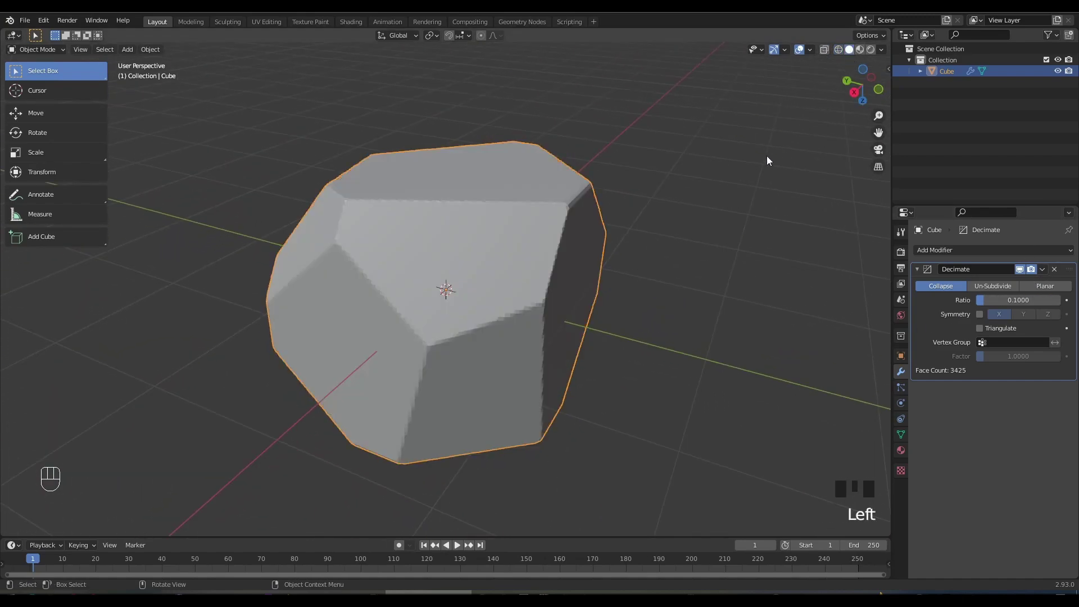
pyautogui.moveTo(766, 157)
pyautogui.mouseDown(button='middle')
pyautogui.moveTo(730, 217)
pyautogui.moveTo(659, 180)
pyautogui.moveTo(560, 152)
pyautogui.moveTo(651, 147)
pyautogui.mouseUp(button='middle')
pyautogui.click(1043, 269)
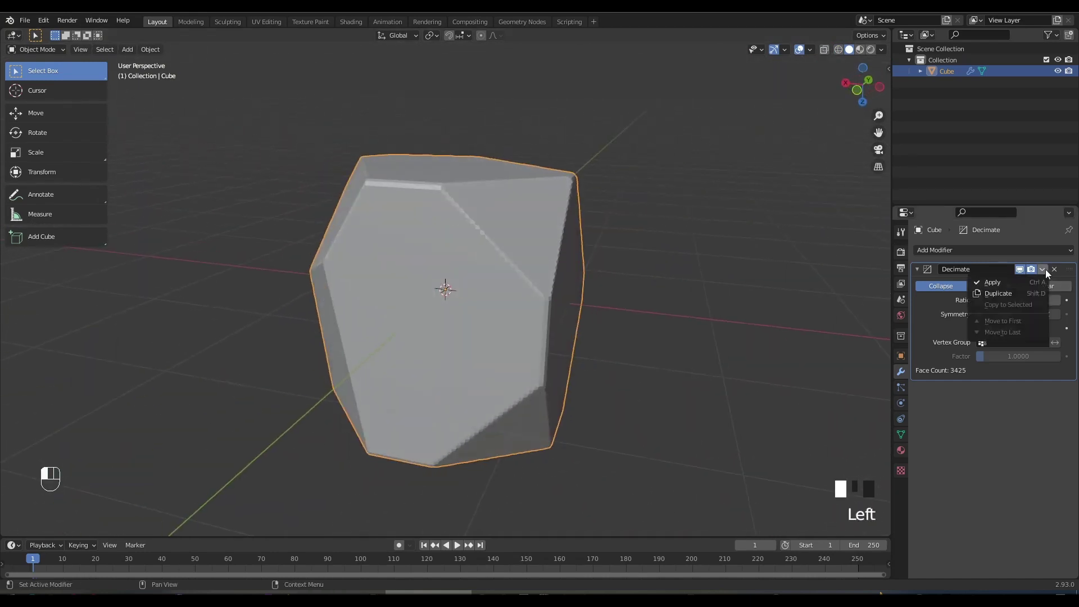
pyautogui.click(999, 286)
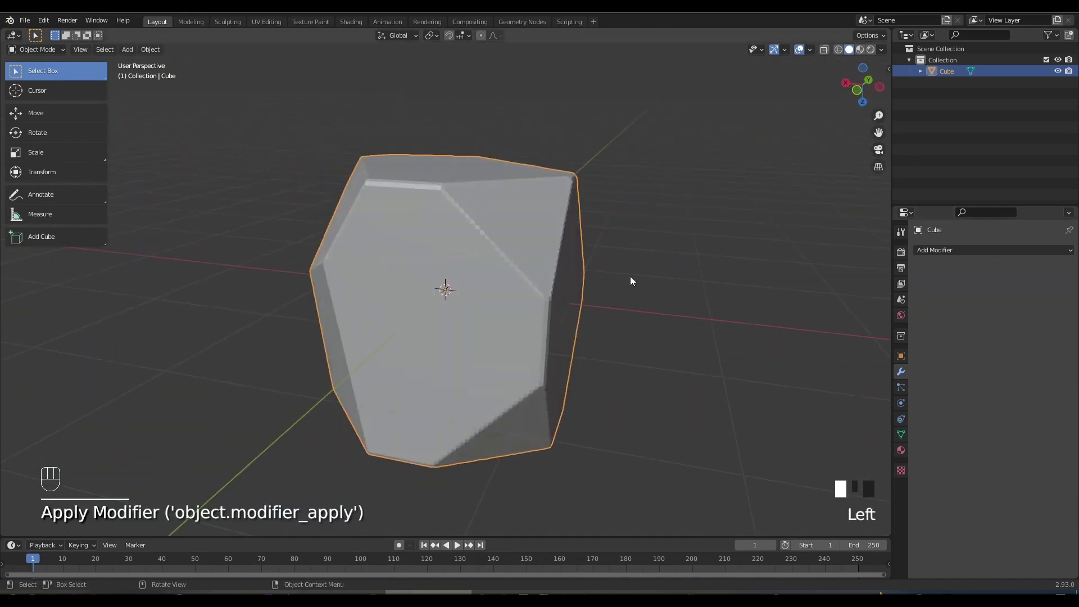
# In wireframe shading, add a second Decimate modifier to the rock and lower its Collapse ratio to 0.0526.
pyautogui.moveTo(633, 279); pyautogui.dragTo(588, 305, button='middle')
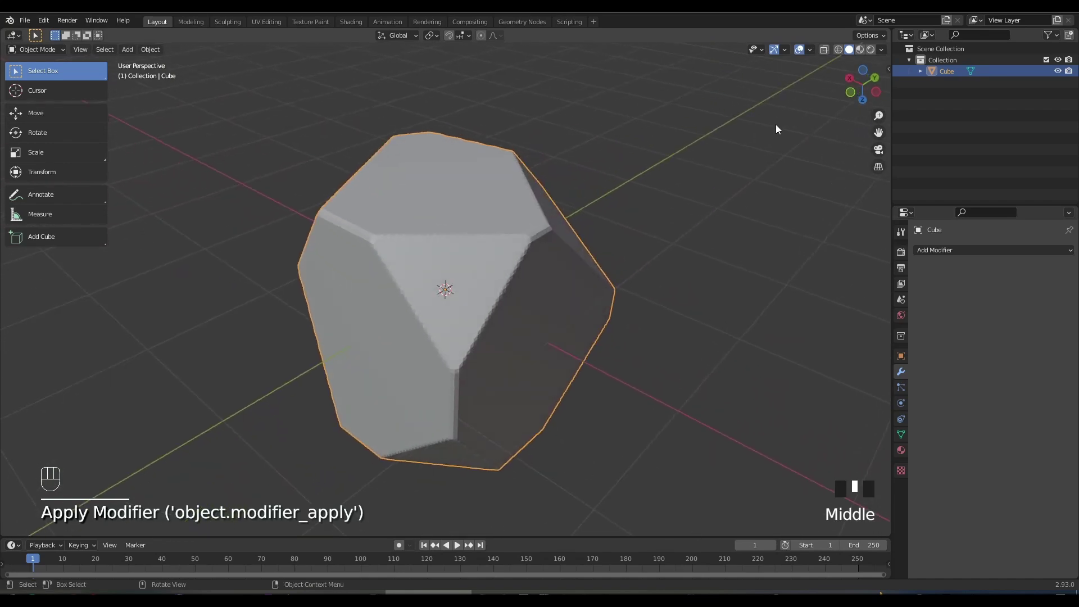
pyautogui.click(838, 50)
pyautogui.moveTo(757, 213)
pyautogui.mouseDown(button='middle')
pyautogui.moveTo(678, 221)
pyautogui.moveTo(900, 263)
pyautogui.mouseUp(button='middle')
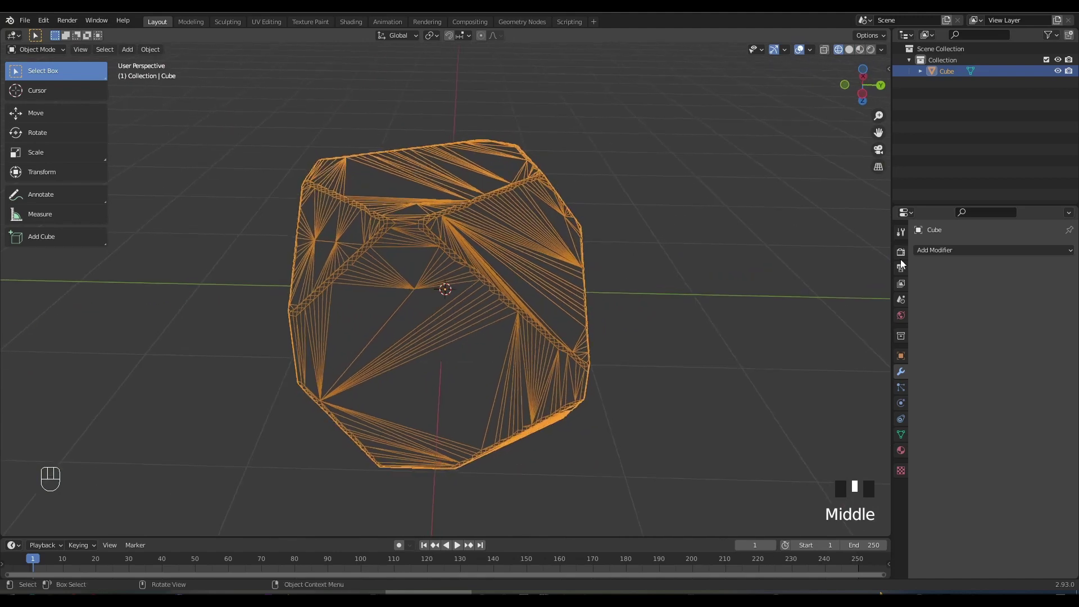
pyautogui.click(946, 251)
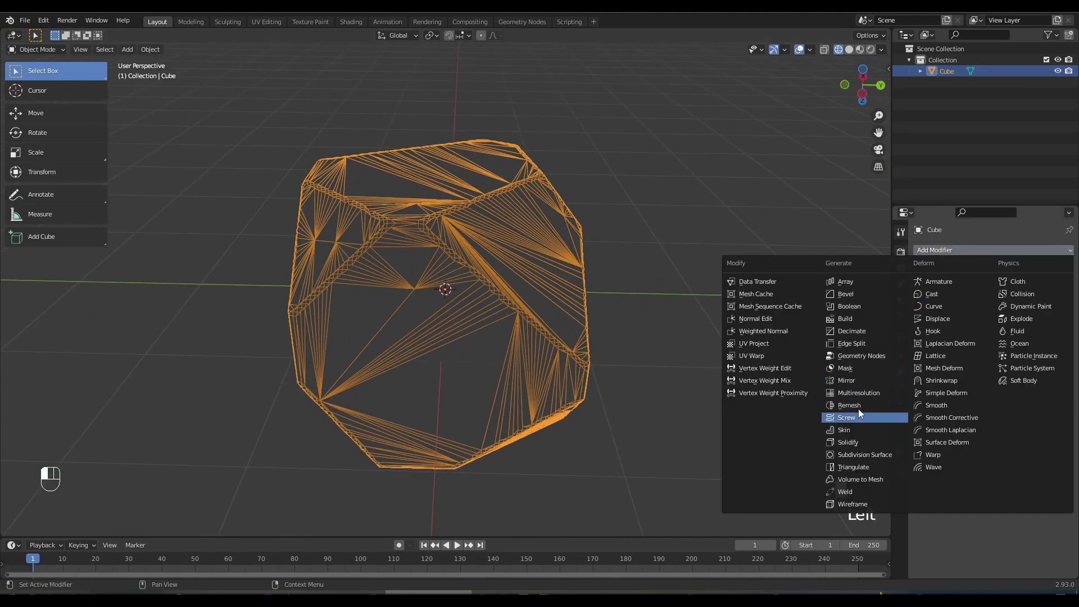
pyautogui.click(858, 332)
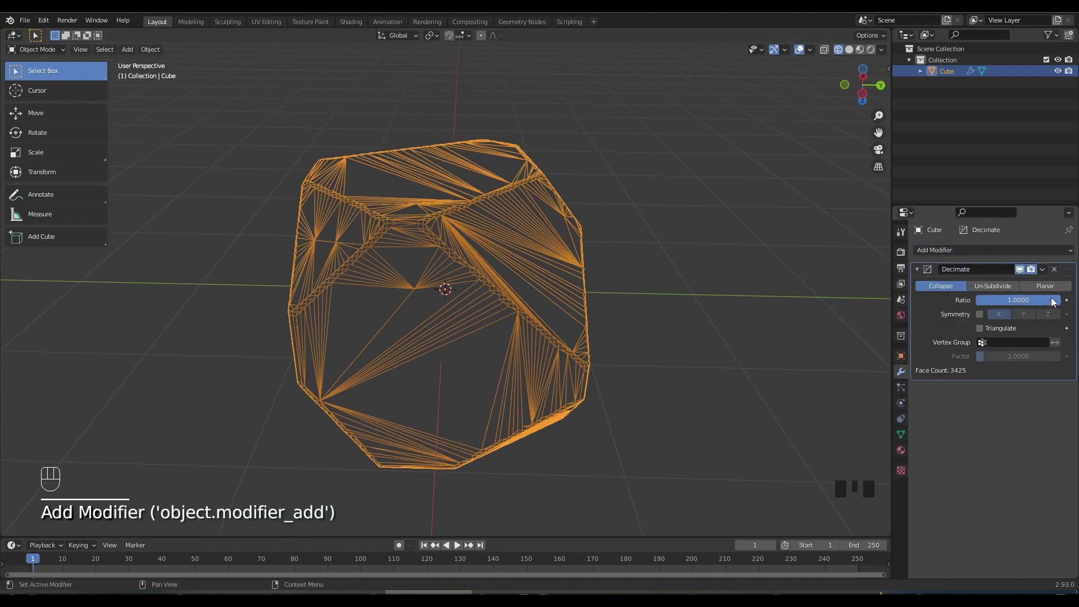
pyautogui.moveTo(1052, 302); pyautogui.dragTo(983, 302)
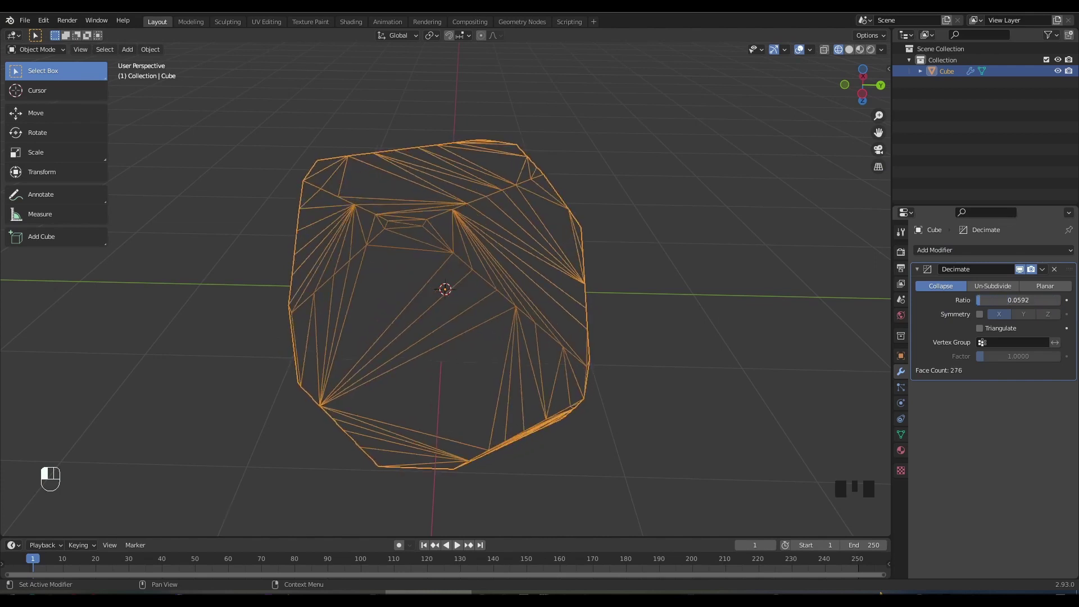
pyautogui.moveTo(1018, 300); pyautogui.dragTo(1009, 300)
# Return to solid shading and enable Shadow and Cavity in the viewport shading options to inspect the facets.
pyautogui.click(849, 49)
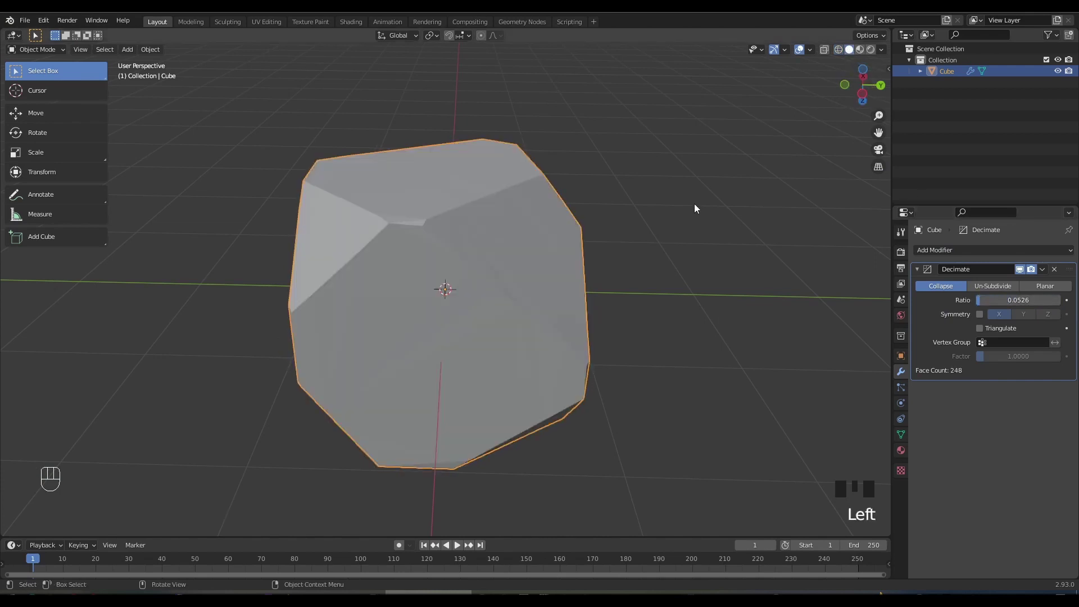
pyautogui.moveTo(695, 208); pyautogui.dragTo(23, 185, button='middle')
pyautogui.middleClick(29, 208)
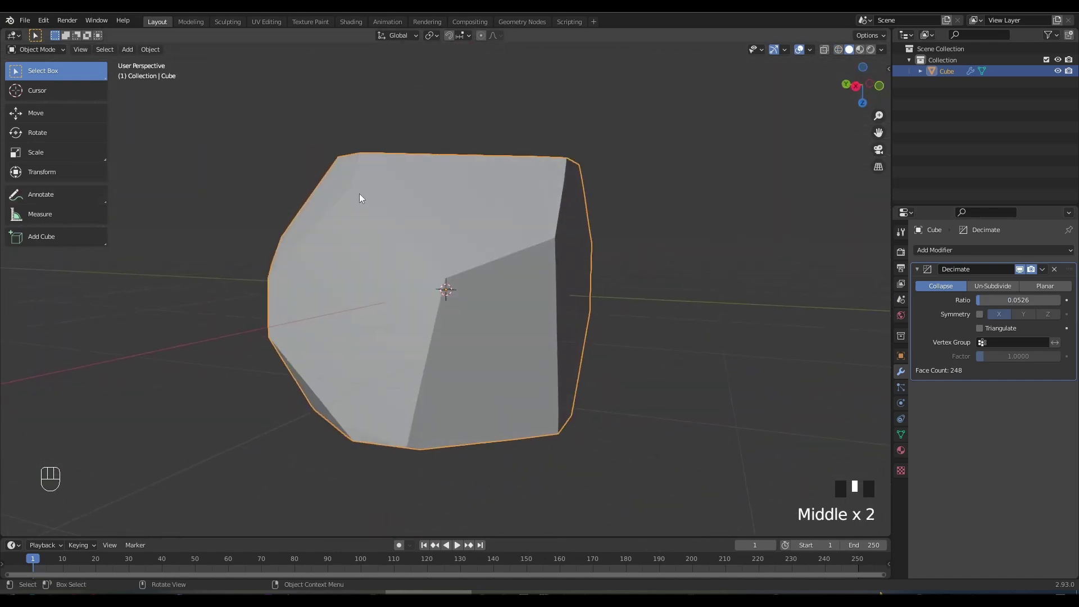
pyautogui.moveTo(359, 195); pyautogui.dragTo(591, 183, button='middle')
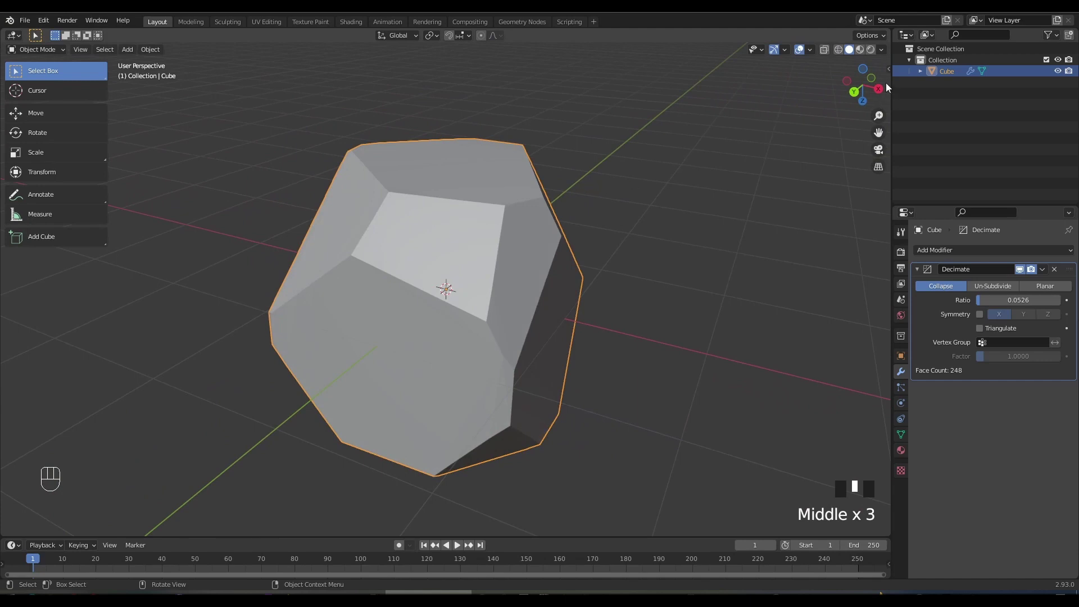
pyautogui.click(882, 50)
pyautogui.click(817, 289)
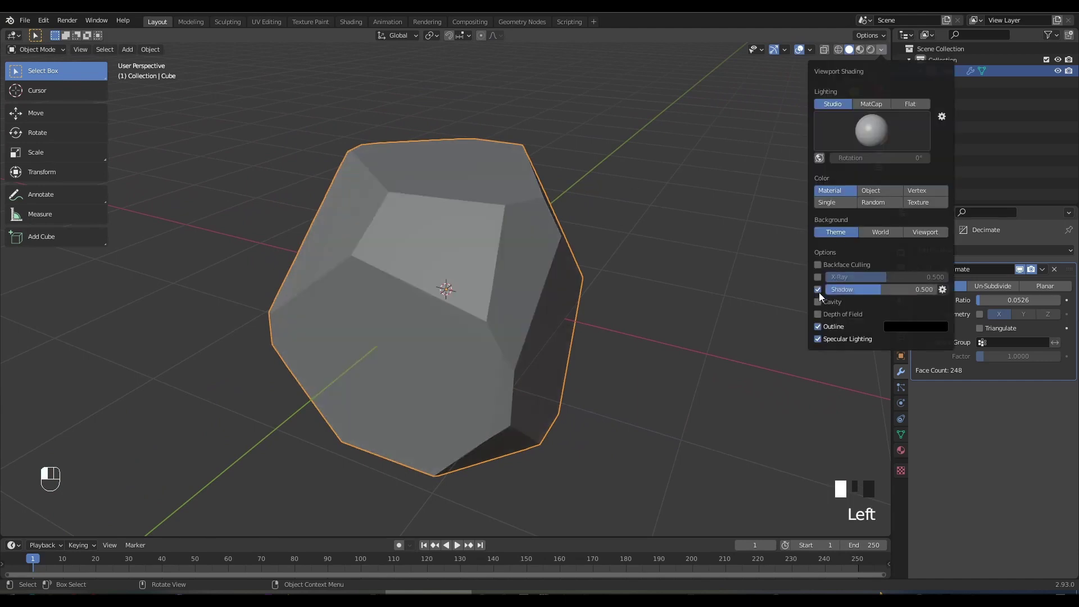
pyautogui.click(817, 302)
pyautogui.moveTo(700, 297)
pyautogui.mouseDown(button='middle')
pyautogui.moveTo(675, 283)
pyautogui.moveTo(529, 290)
pyautogui.mouseUp(button='middle')
pyautogui.moveTo(752, 264); pyautogui.dragTo(635, 245, button='middle')
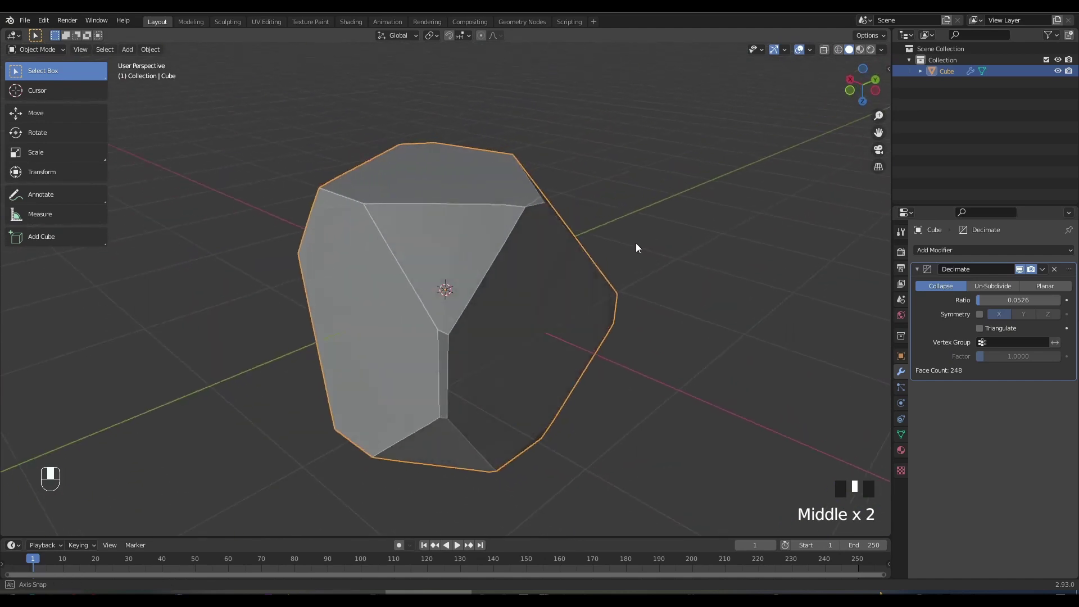
# Apply the second Decimate modifier to the rock.
pyautogui.hotkey('ctrl', 'z')
pyautogui.click(1042, 269)
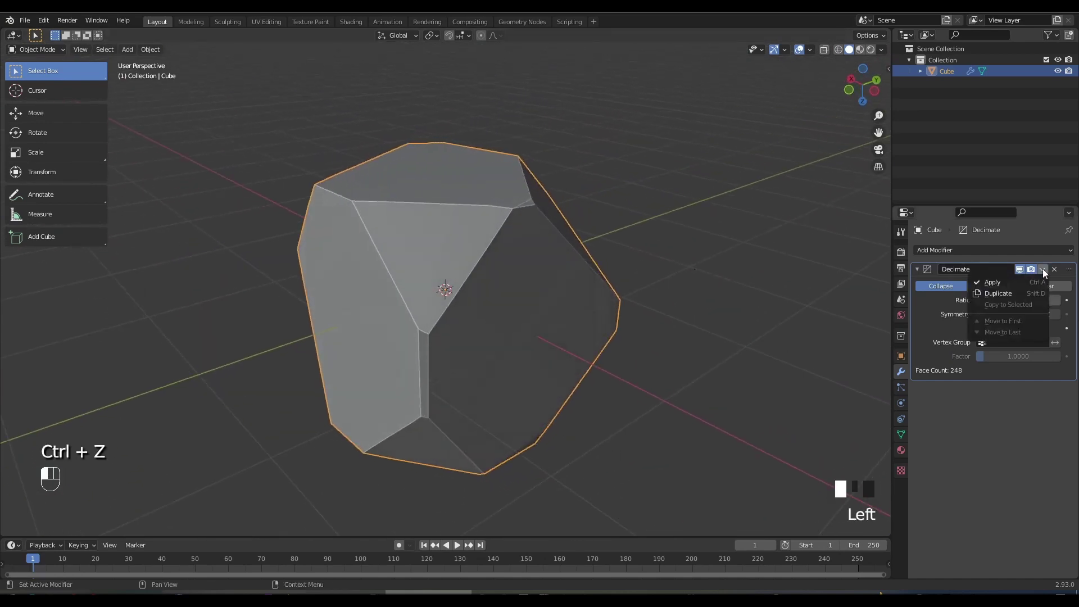
pyautogui.click(1000, 281)
pyautogui.moveTo(689, 282); pyautogui.dragTo(585, 280, button='middle')
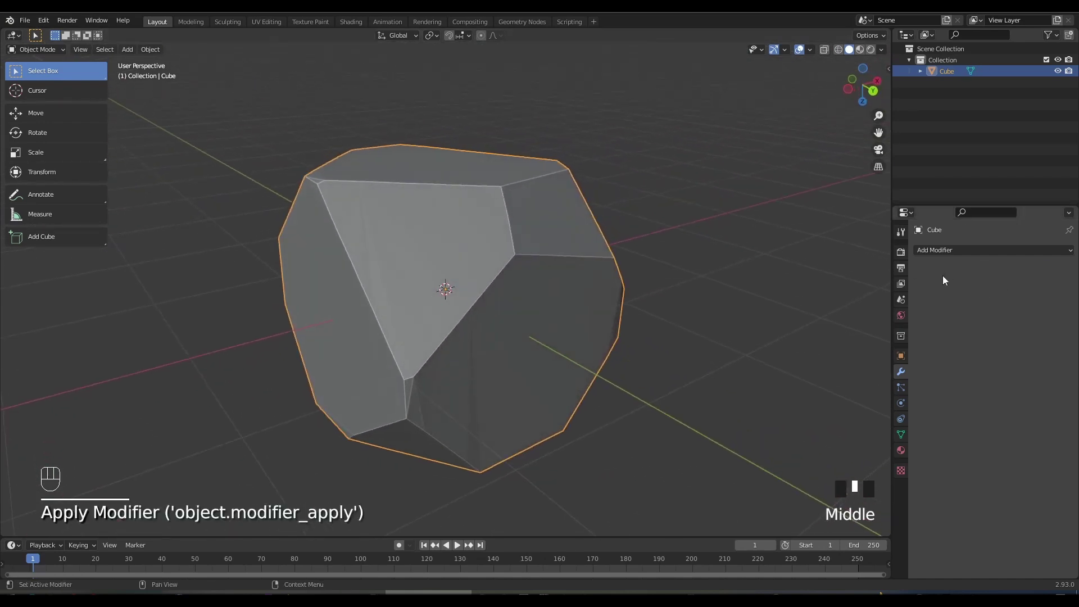
# Show the rock in wireframe shading and add a third Decimate modifier set to Planar.
pyautogui.click(952, 250)
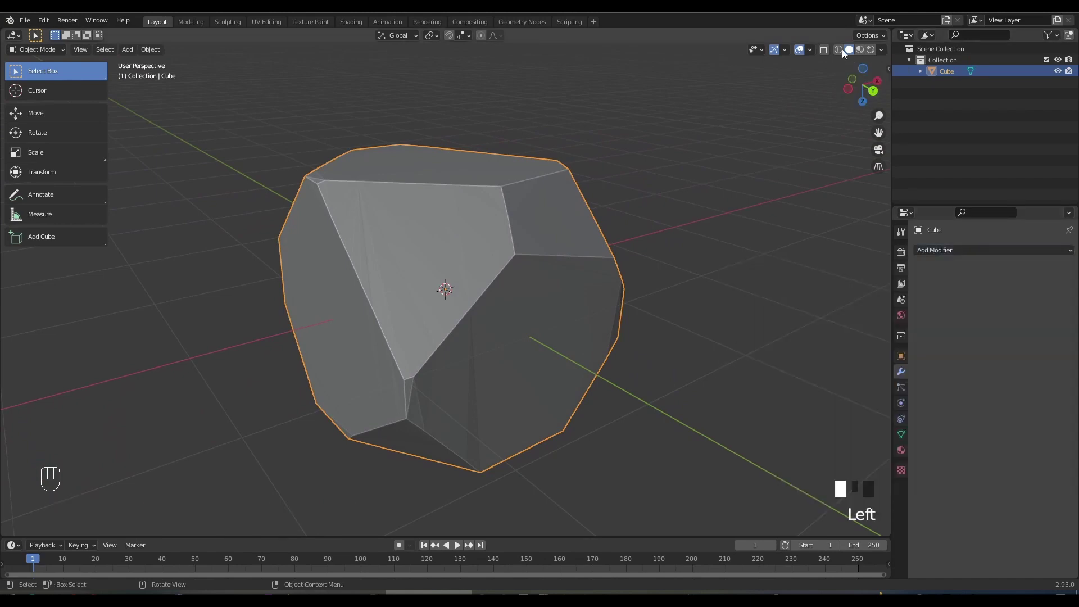
pyautogui.click(840, 50)
pyautogui.click(958, 250)
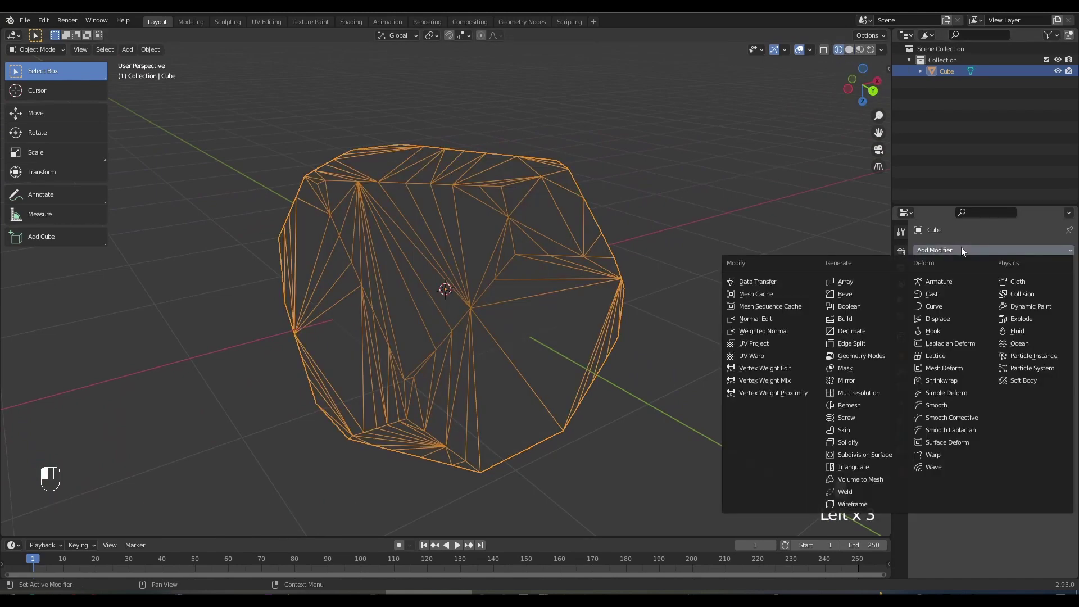
pyautogui.click(852, 331)
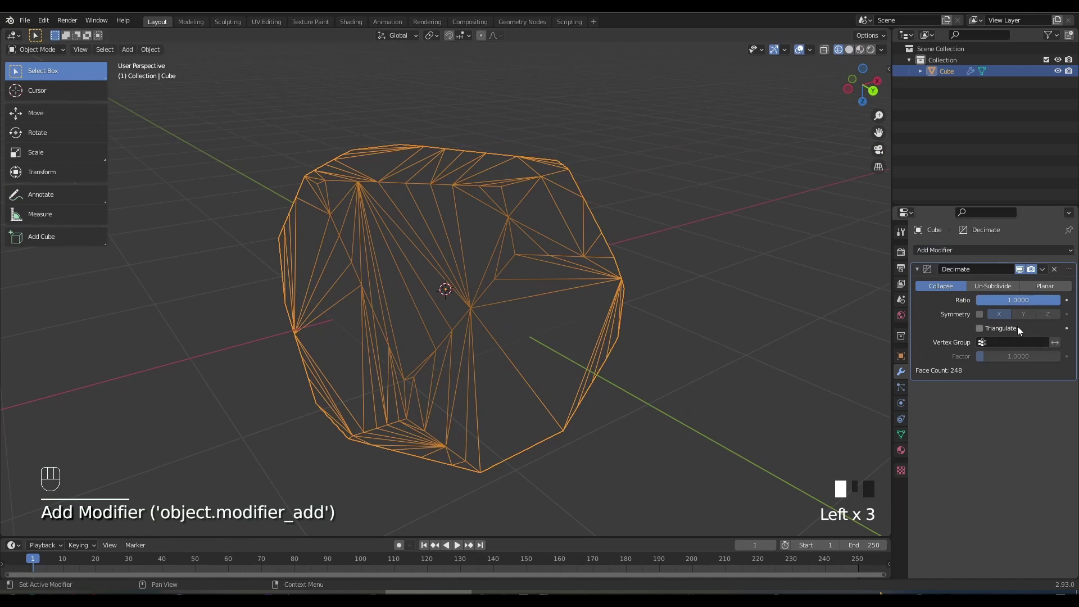
pyautogui.click(1044, 285)
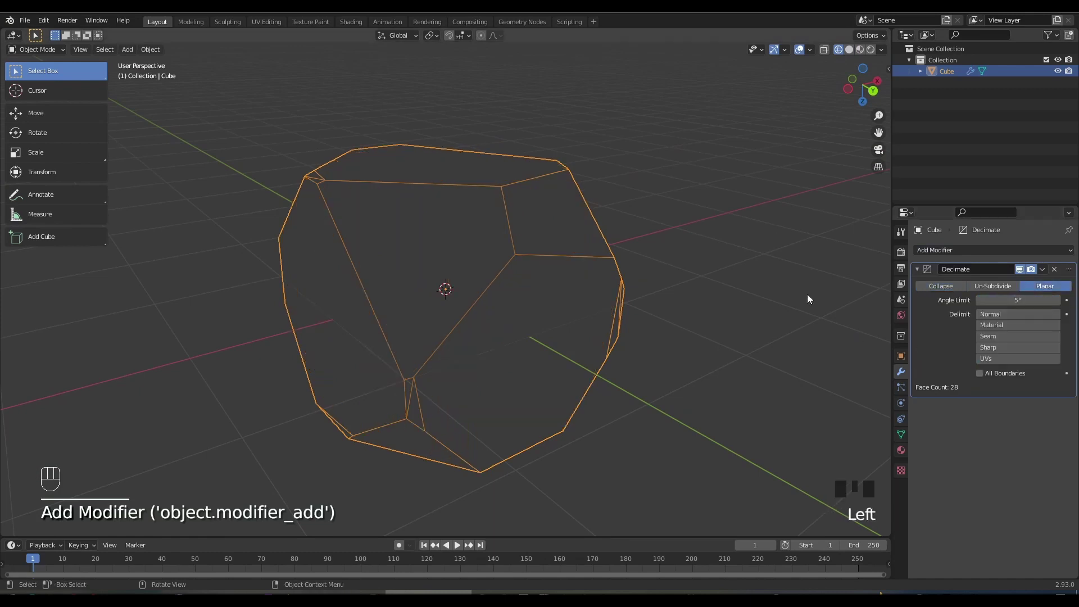
pyautogui.moveTo(679, 216); pyautogui.dragTo(427, 222, button='middle')
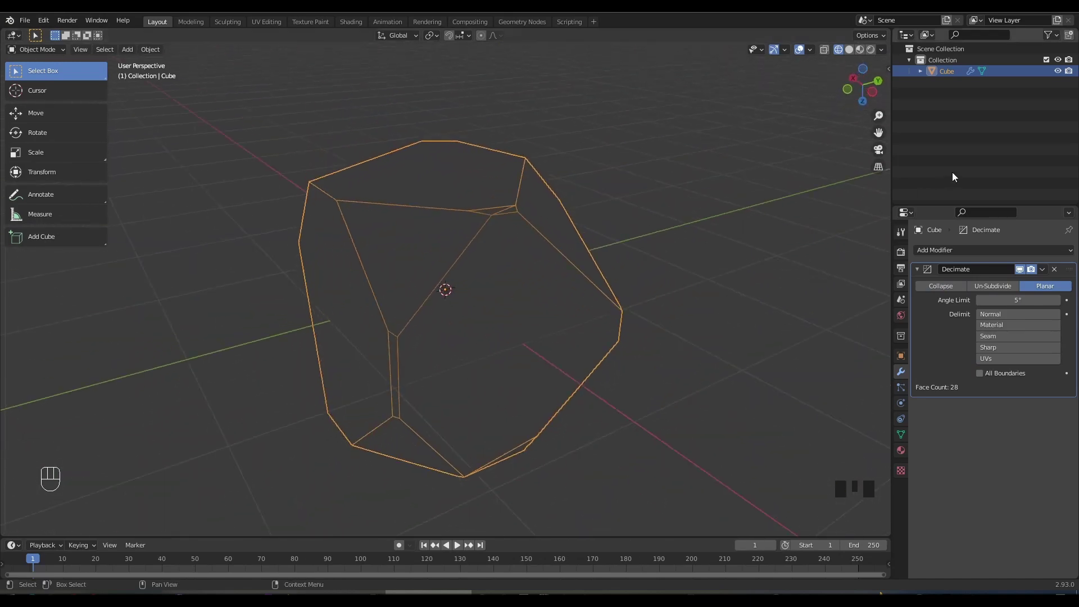
# Return to solid shading and apply the Planar Decimate modifier.
pyautogui.click(849, 49)
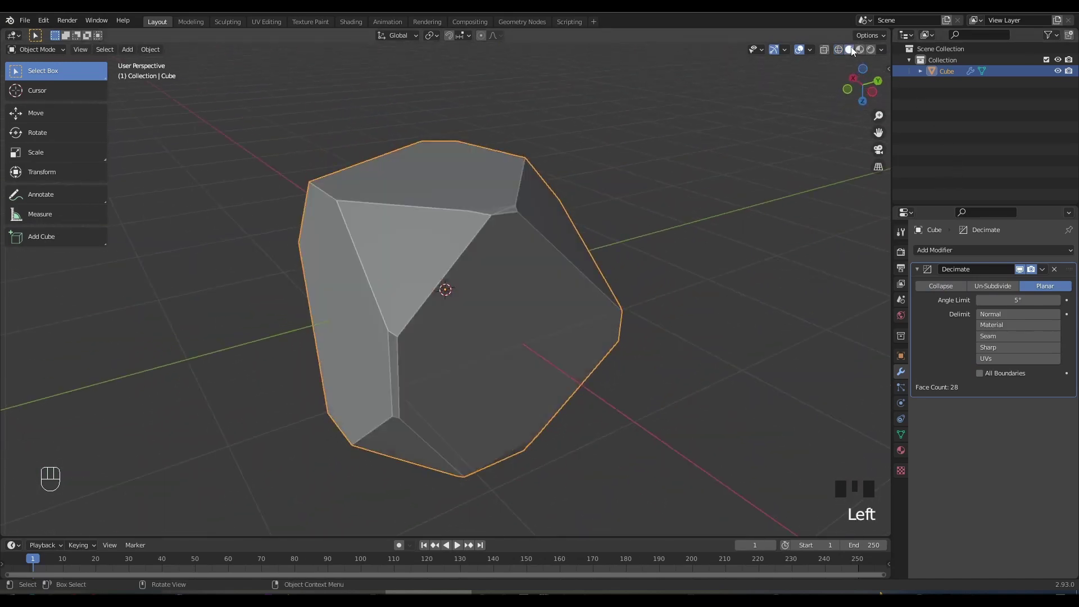
pyautogui.moveTo(659, 210)
pyautogui.mouseDown(button='middle')
pyautogui.moveTo(705, 174)
pyautogui.moveTo(746, 164)
pyautogui.moveTo(817, 211)
pyautogui.mouseUp(button='middle')
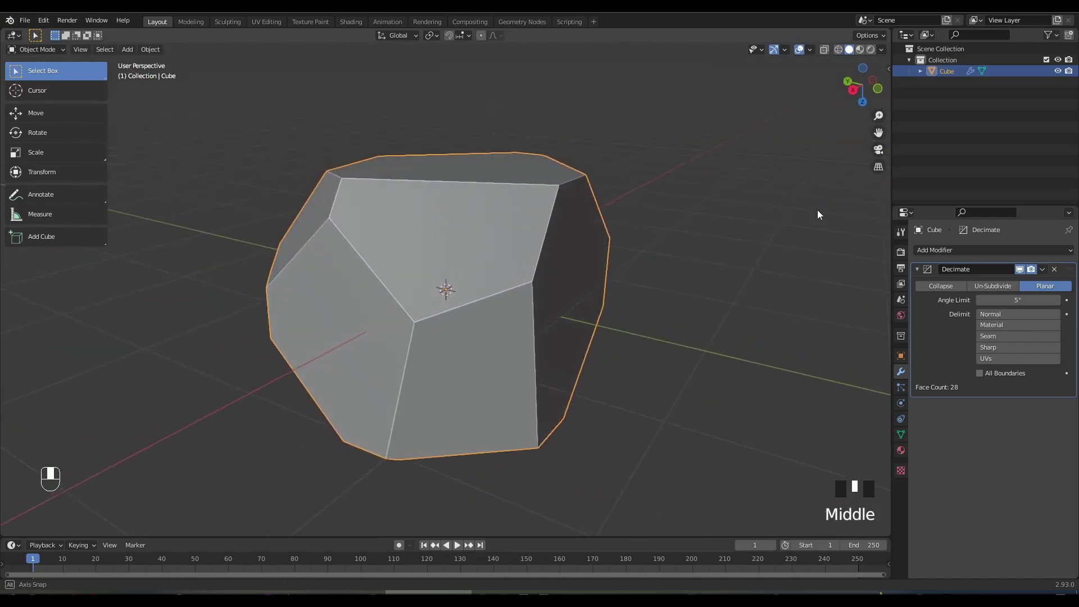
pyautogui.click(1042, 269)
pyautogui.click(1008, 285)
# Deselect the finished rock to view its facets without the selection outline.
pyautogui.scroll(-2, 562, 257)
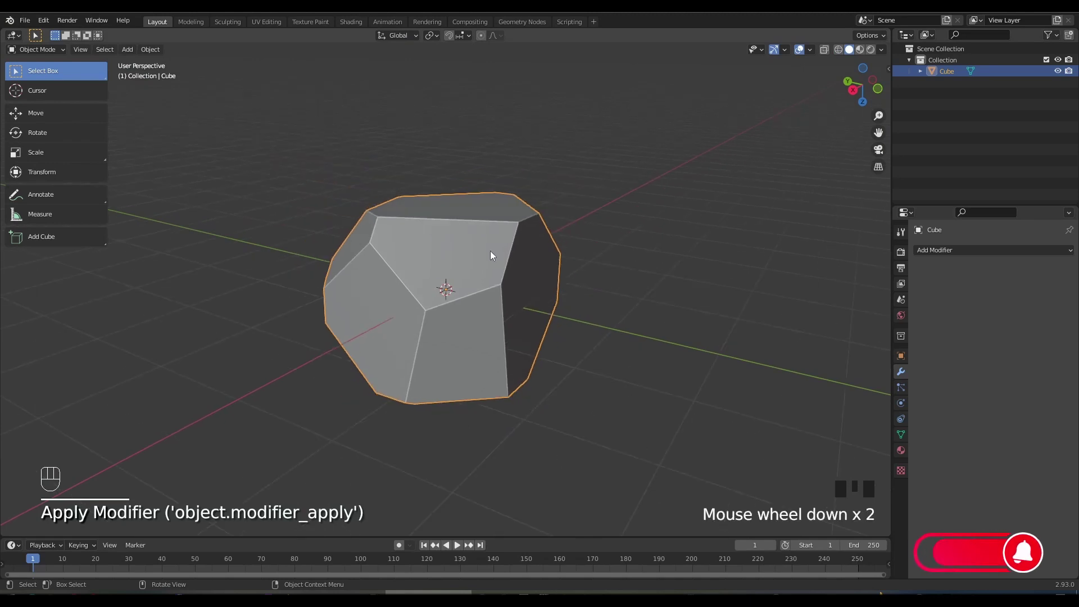
pyautogui.moveTo(249, 268); pyautogui.dragTo(737, 217, button='middle')
pyautogui.click(286, 234)
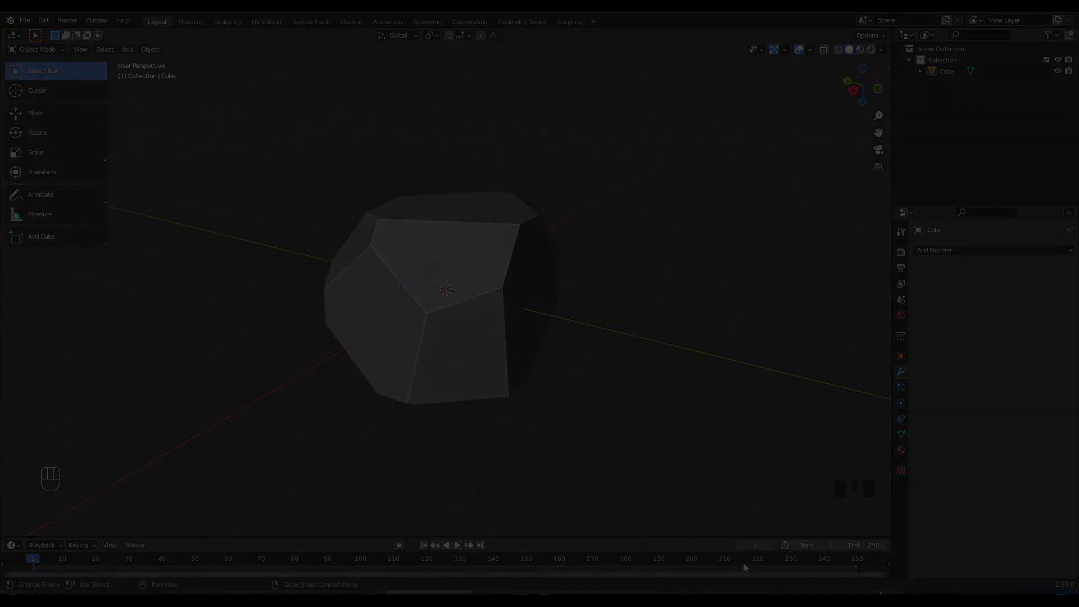